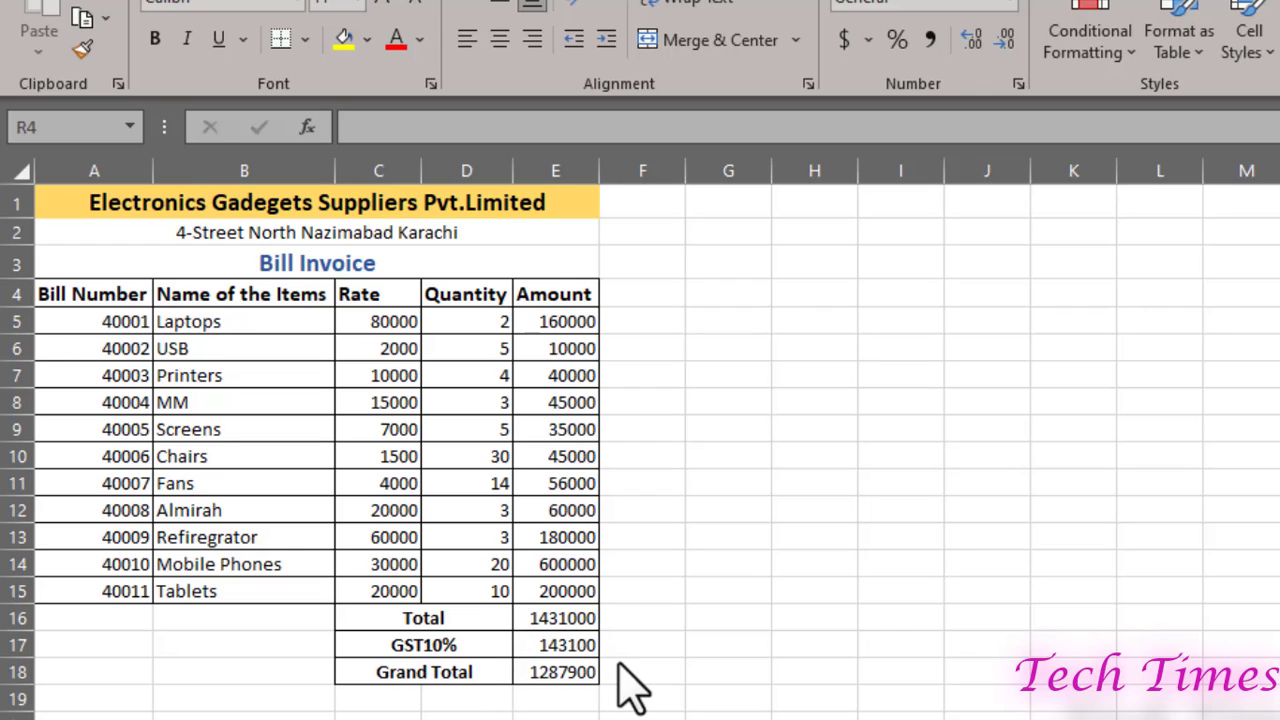
# - Clear the Screens quantity in cell D9 of the finished sample invoice
pyautogui.doubleClick(506, 429)
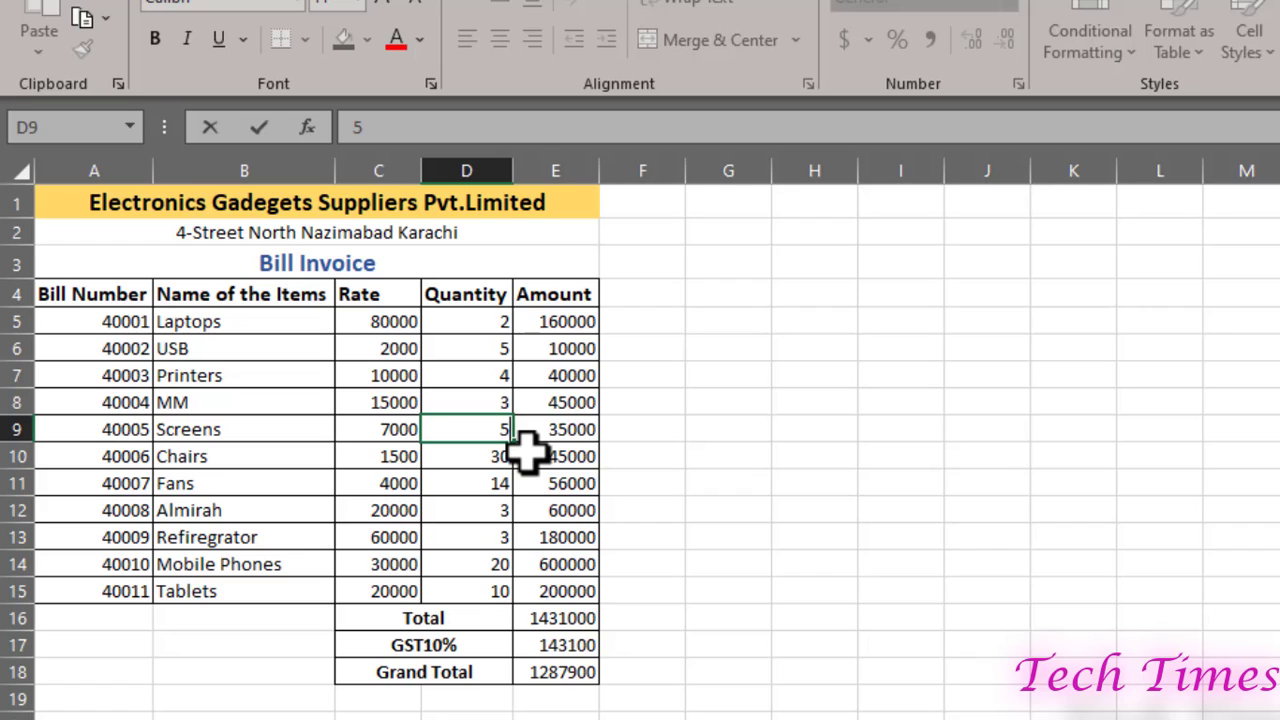
pyautogui.press('BackSpace')
pyautogui.click(823, 433)
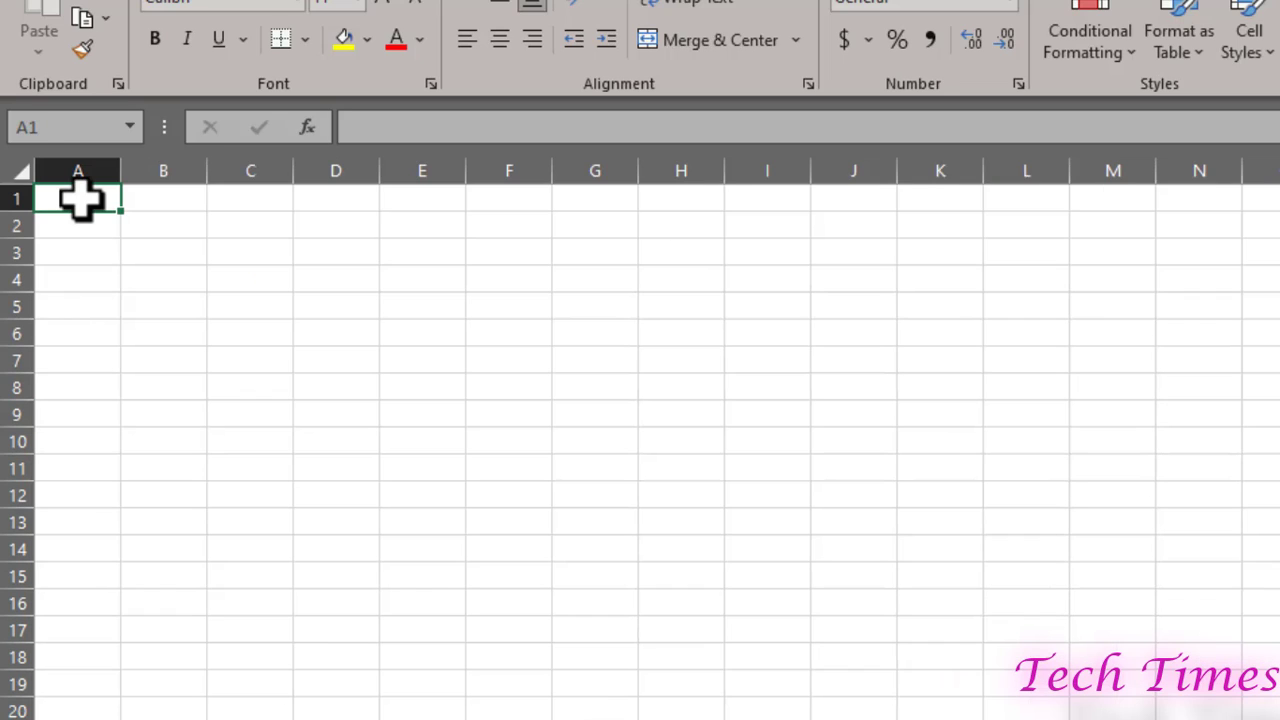
# - Merge and center A1:E1 with the title "Electronic Gadgets Suppliers private Limited", and A2:E2 with the supplier's street address
pyautogui.moveTo(80, 199); pyautogui.dragTo(440, 203)
pyautogui.click(720, 40)
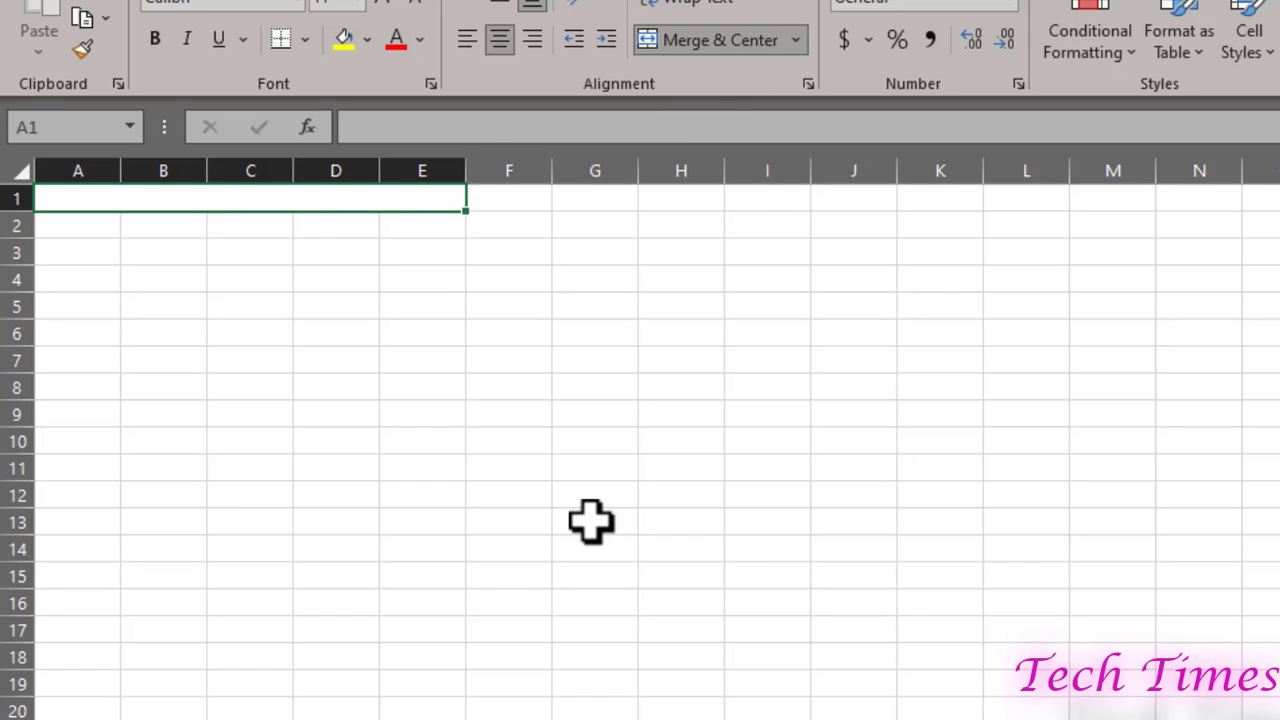
pyautogui.write('Electronic Gadgets Suppliers private Limited')
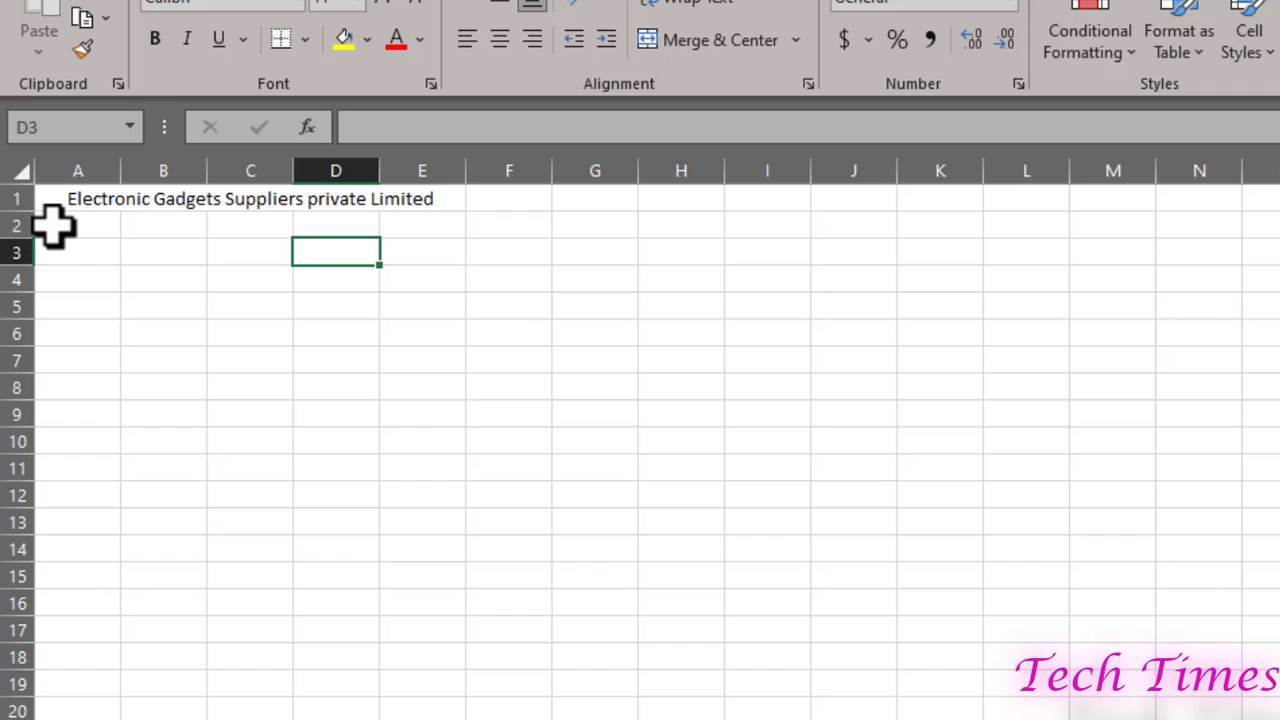
pyautogui.moveTo(52, 227); pyautogui.dragTo(422, 226)
pyautogui.click(700, 40)
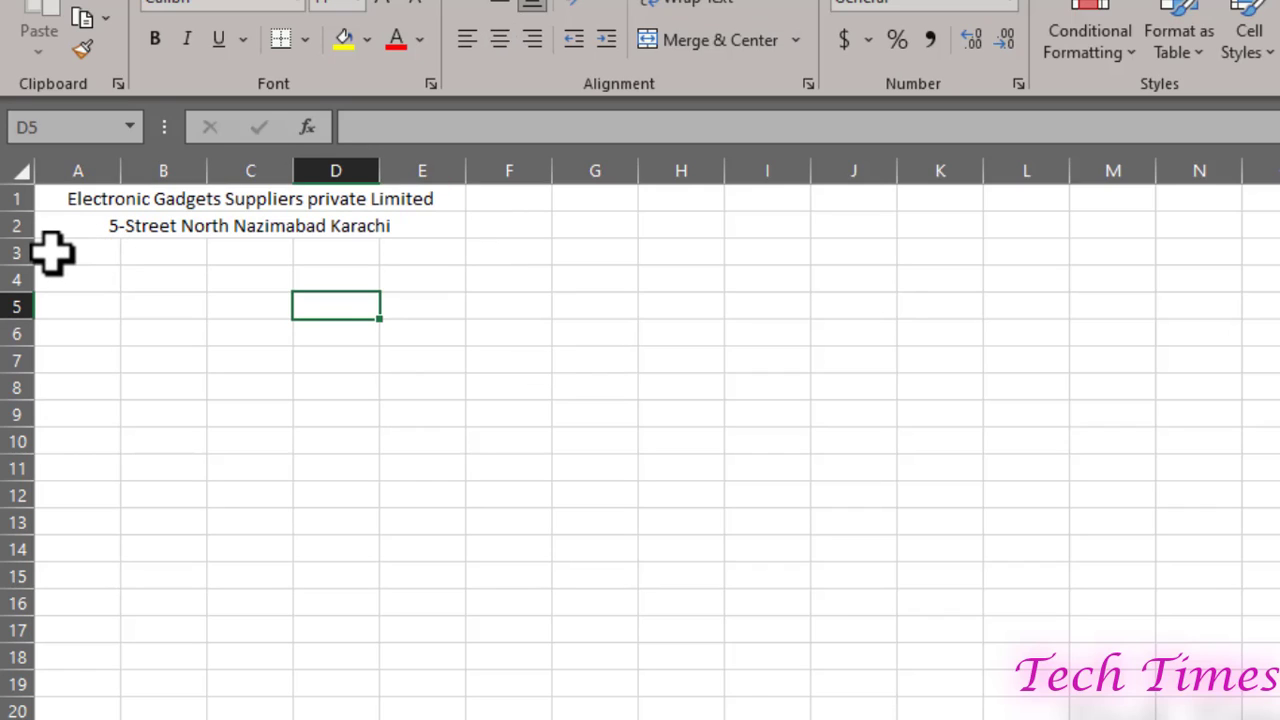
# - Merge and center A3:E3 and enter the heading "Bill Invoice"
pyautogui.moveTo(52, 254); pyautogui.dragTo(440, 254)
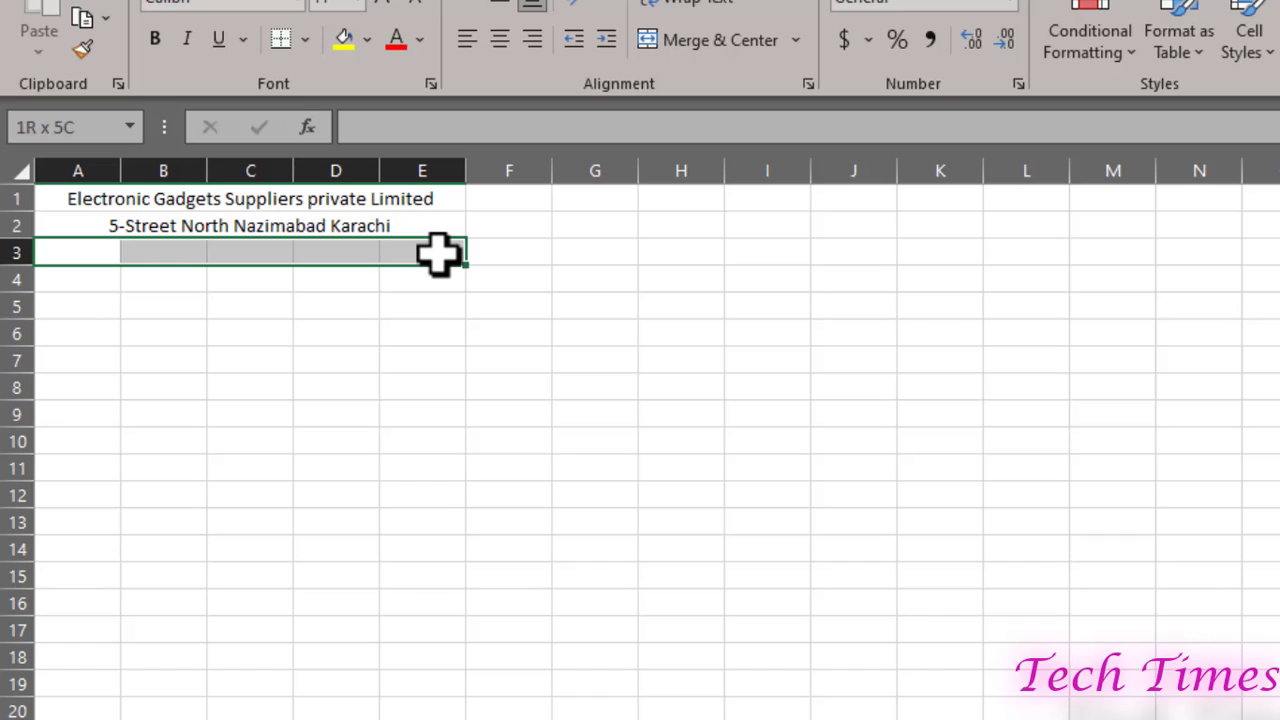
pyautogui.click(697, 45)
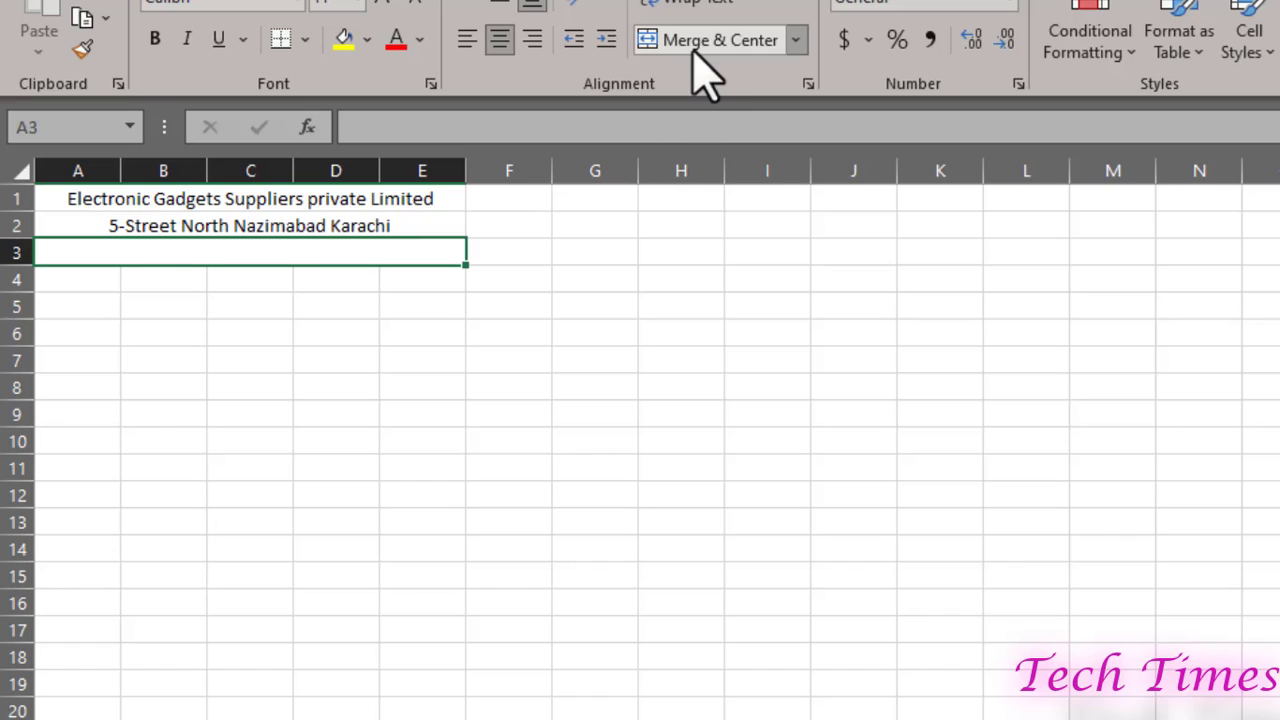
pyautogui.doubleClick(217, 254)
pyautogui.write('Bill Invoice')
# - Enter the row 4 headers Bill Number, Name of Items, Rate, Quantity and Amount, and autofit column B
pyautogui.click(72, 278)
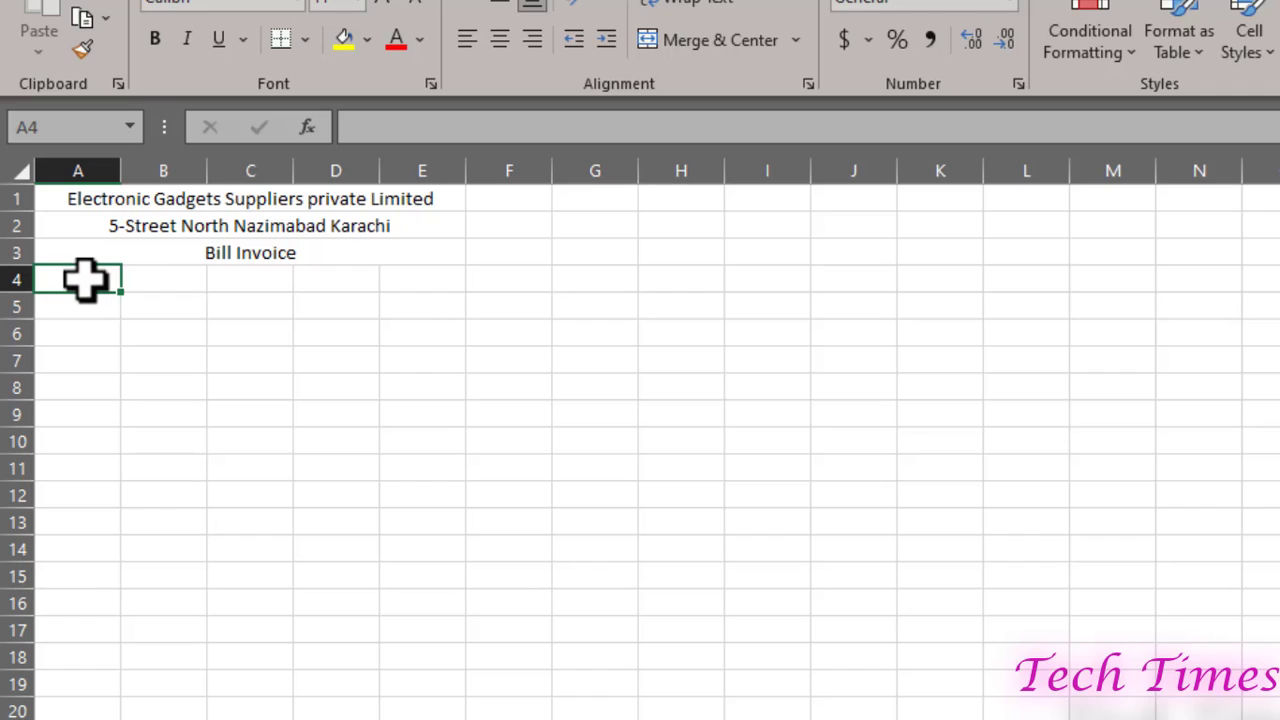
pyautogui.write('Bill Number')
pyautogui.press('Tab')
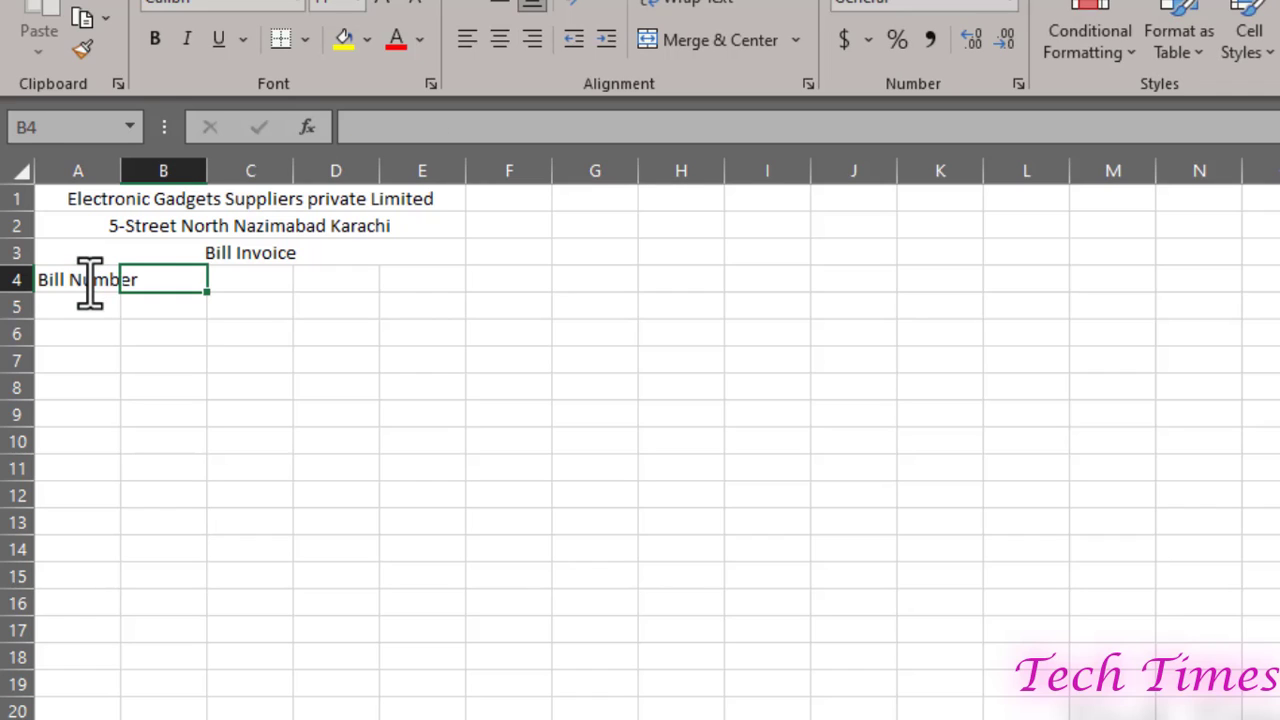
pyautogui.write('Name of Items')
pyautogui.press('Tab')
pyautogui.write('Rate')
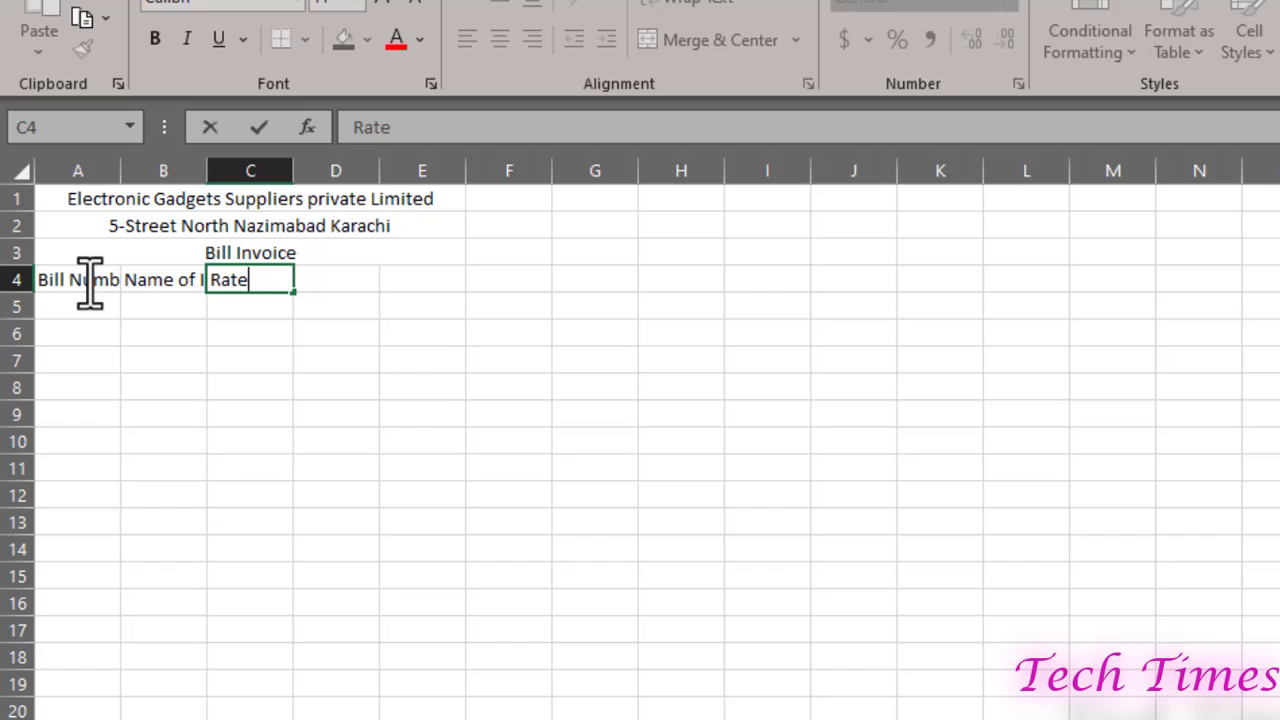
pyautogui.press('Tab')
pyautogui.write('Quantity')
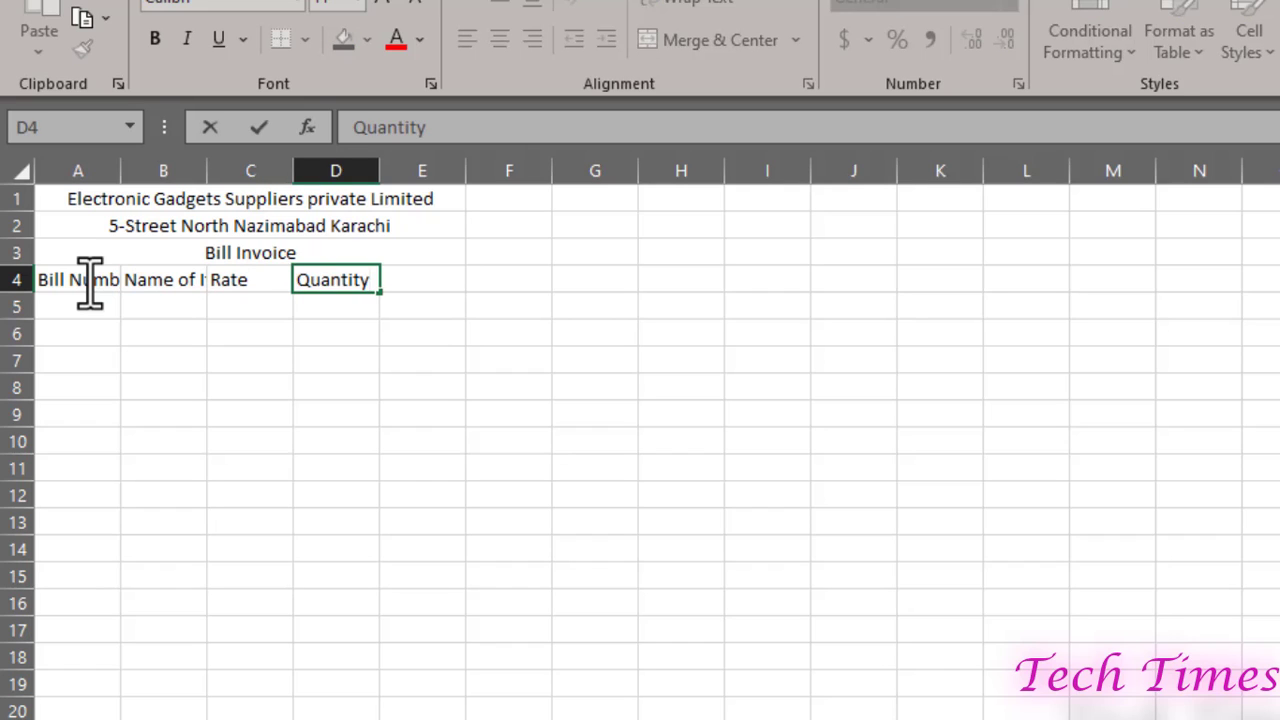
pyautogui.press('Tab')
pyautogui.write('Amount')
pyautogui.click(335, 360)
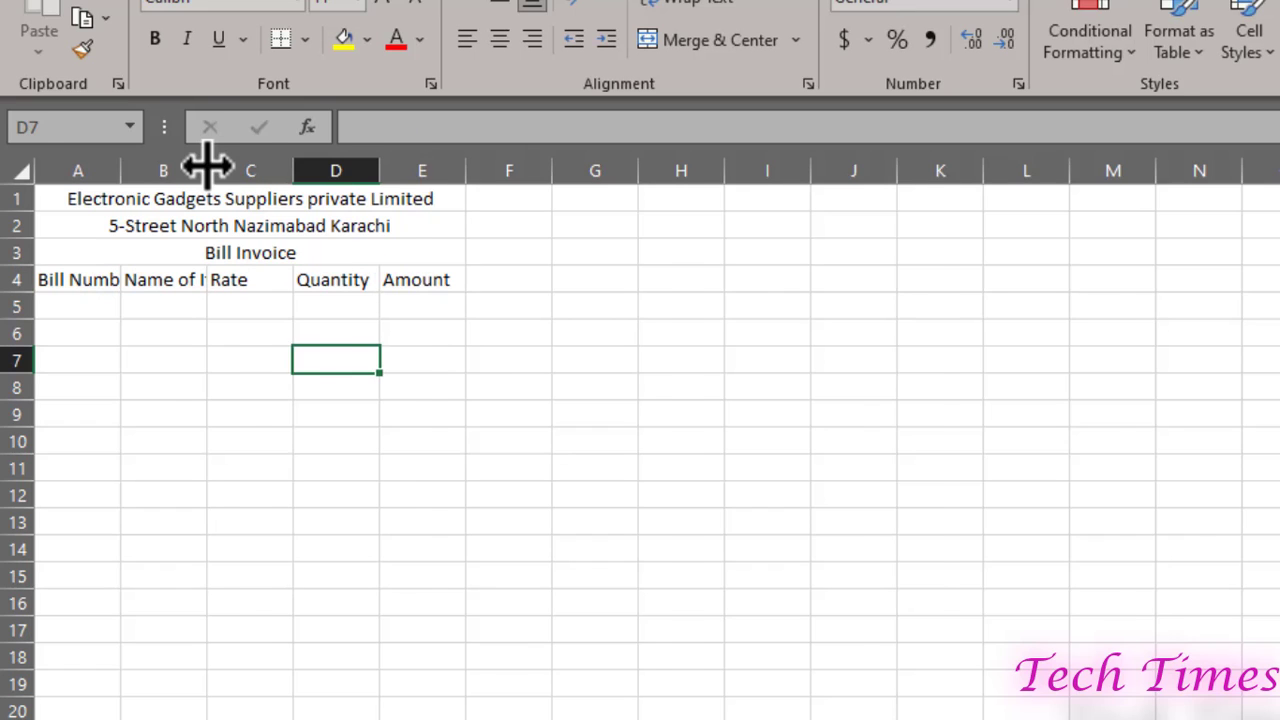
pyautogui.doubleClick(207, 165)
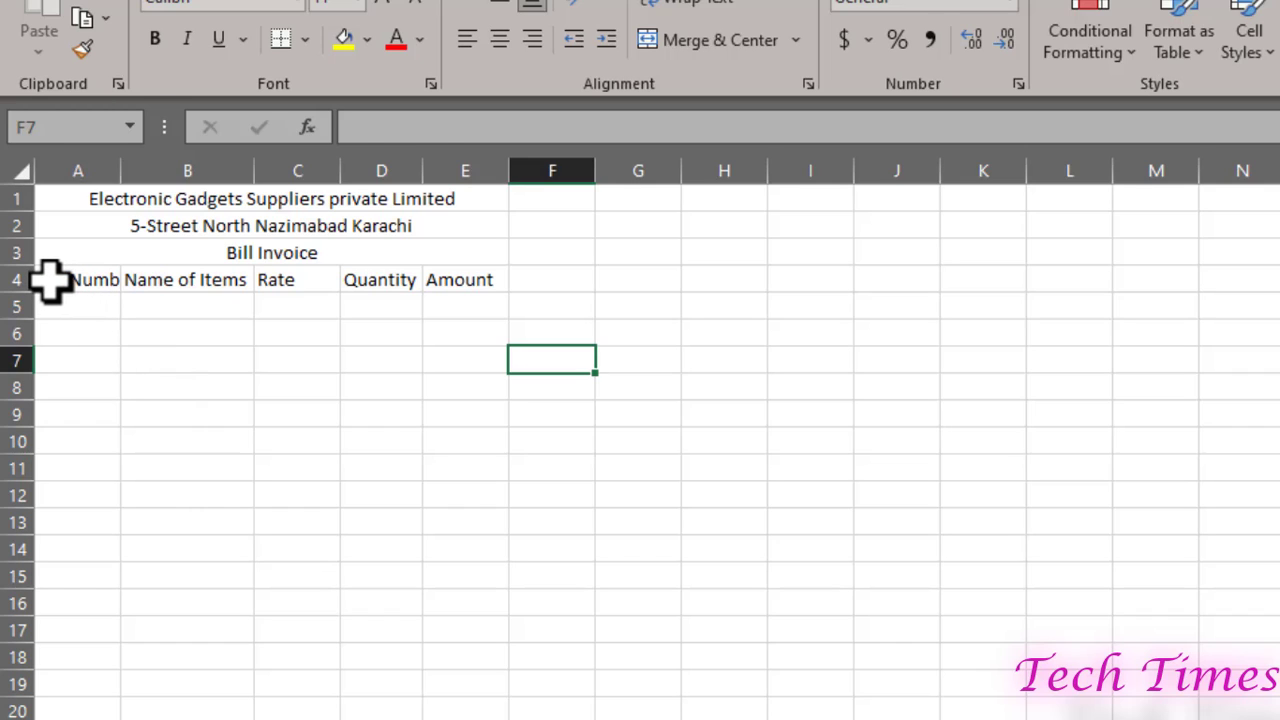
# - Apply All Borders to the table range A4:E15
pyautogui.moveTo(50, 280); pyautogui.dragTo(450, 602)
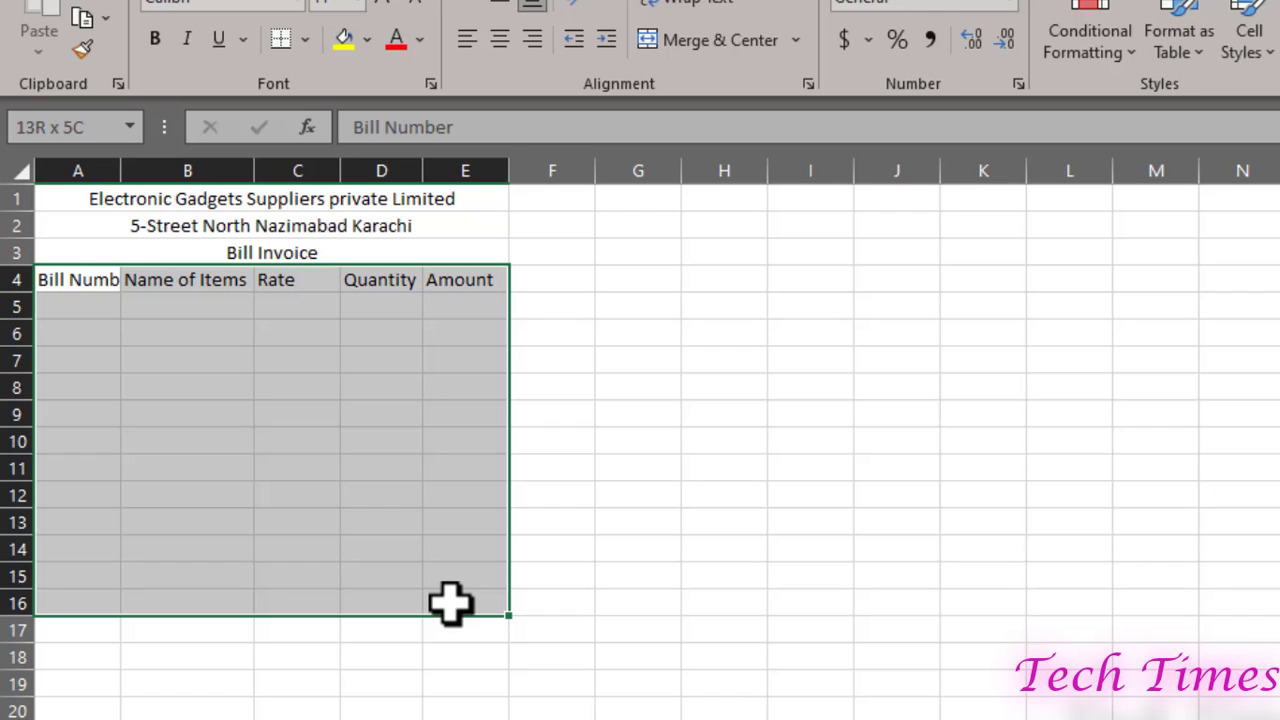
pyautogui.moveTo(450, 602); pyautogui.dragTo(457, 583)
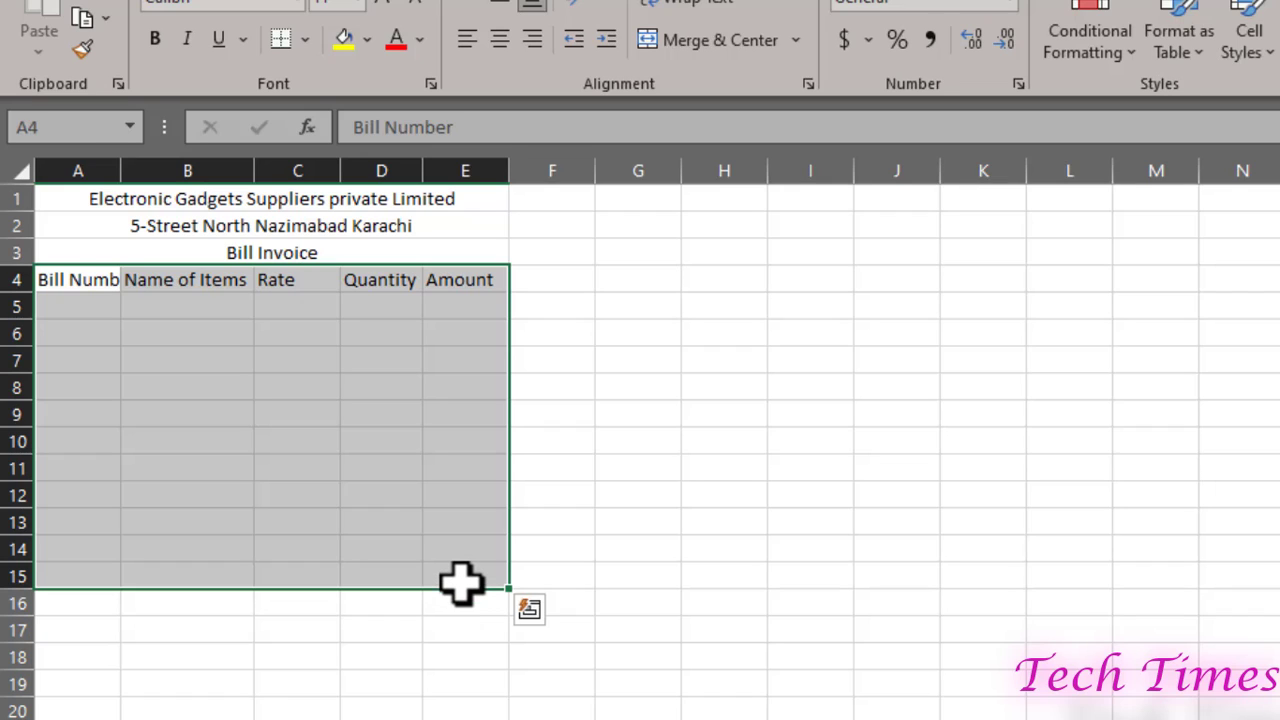
pyautogui.click(306, 40)
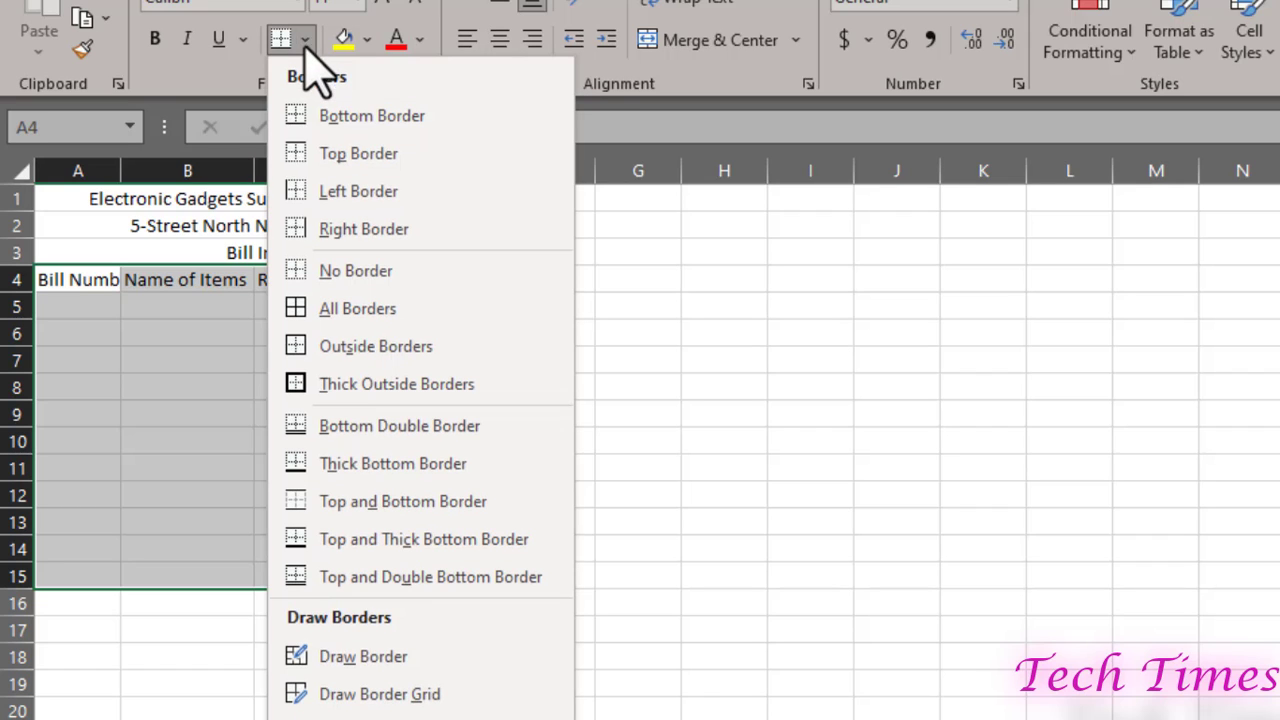
pyautogui.click(345, 318)
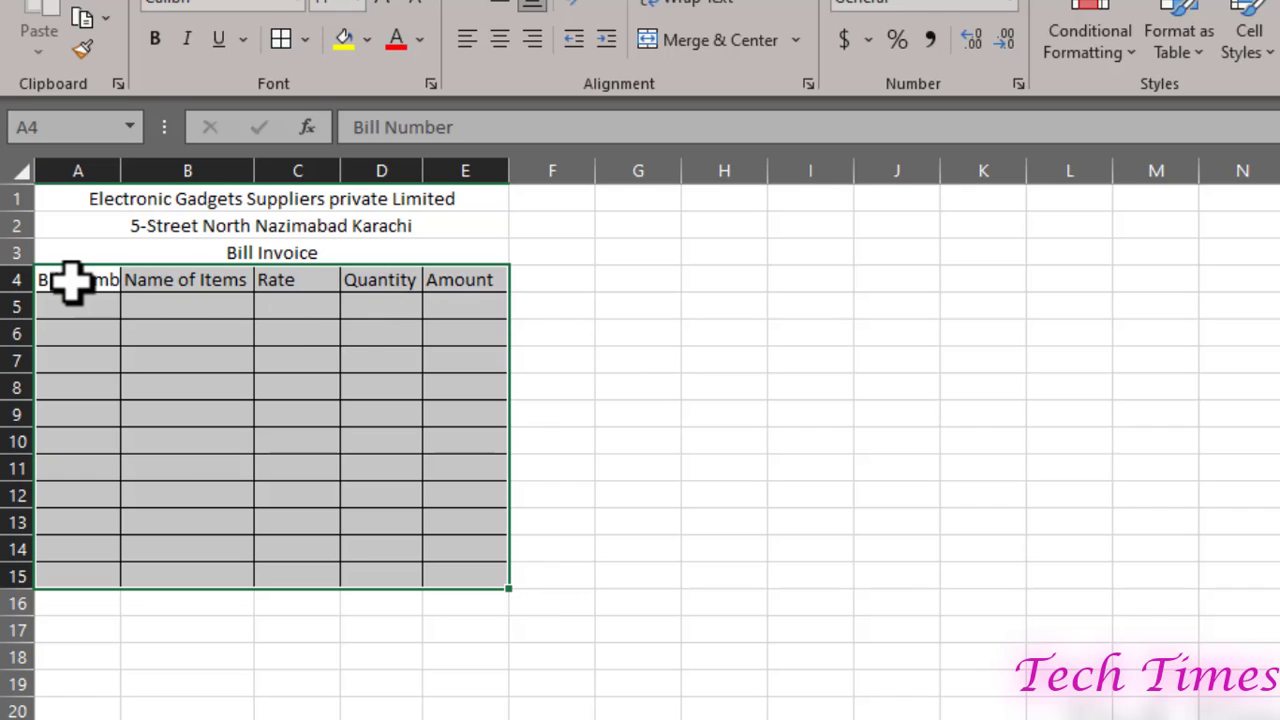
# - Autofit the Bill Number column and fill rows 5 to 15 with sequential bill numbers, item names, rates and quantities
pyautogui.press('Down')
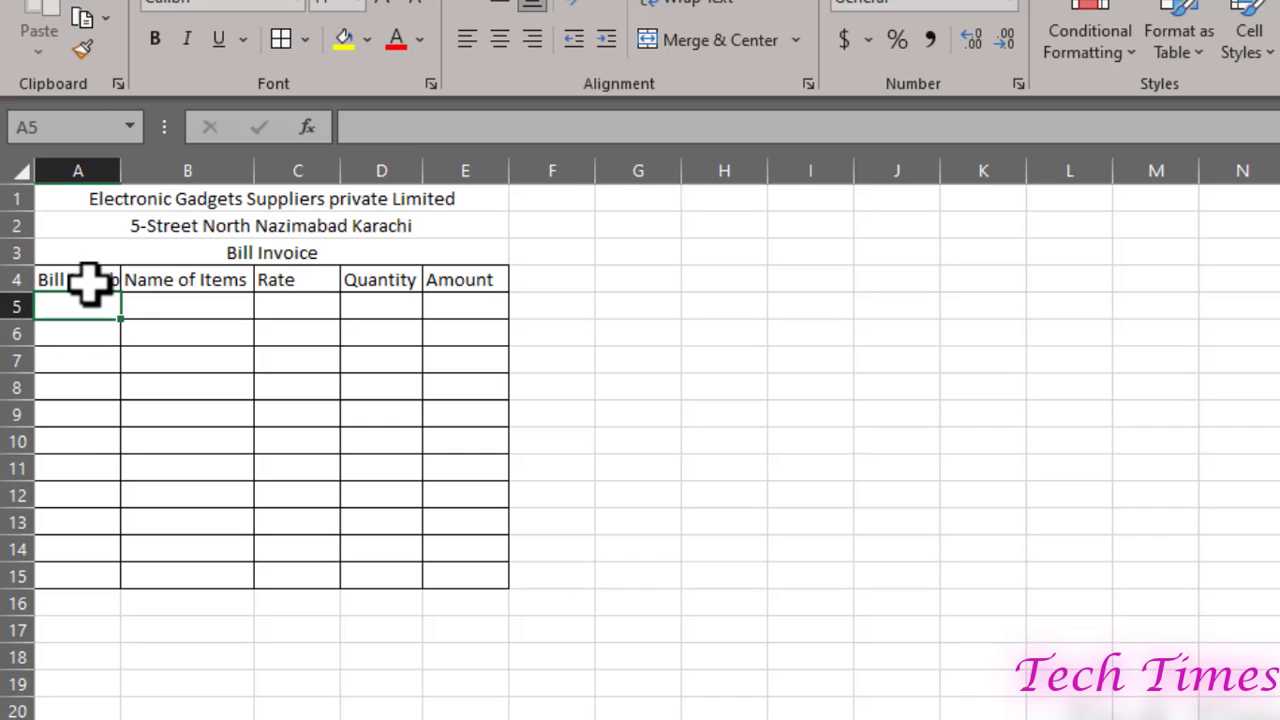
pyautogui.doubleClick(120, 171)
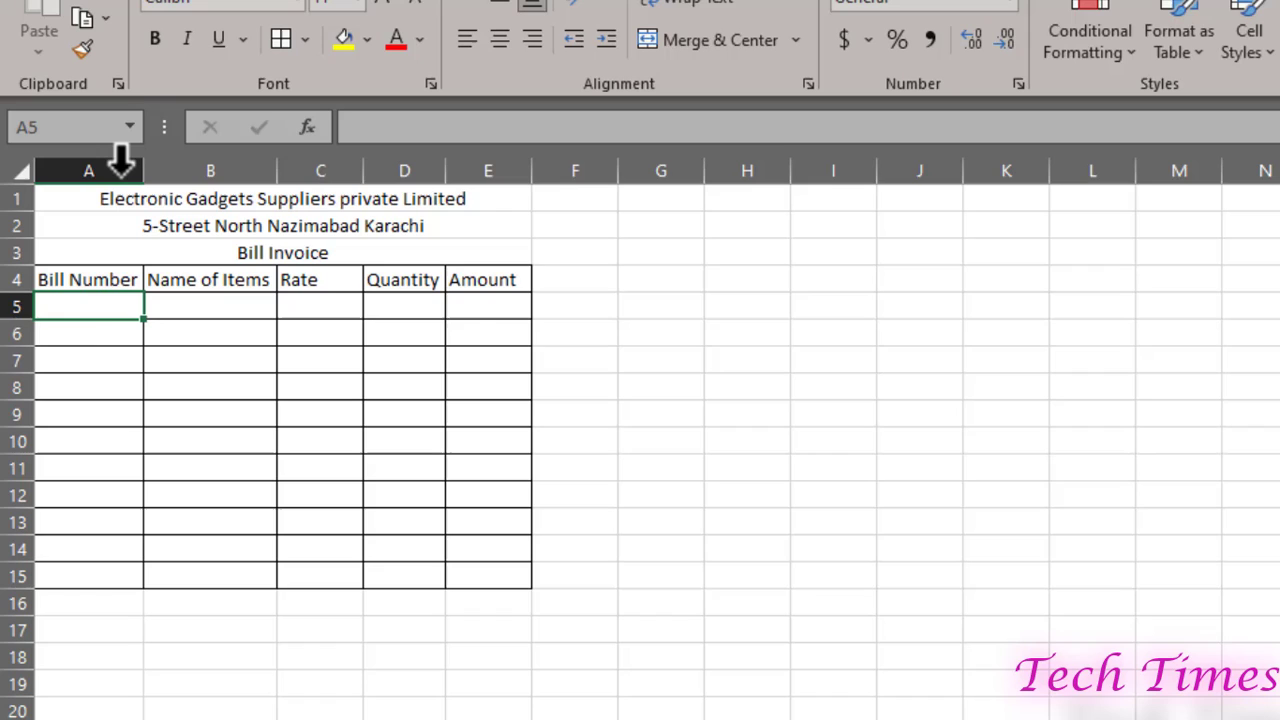
pyautogui.doubleClick(66, 306)
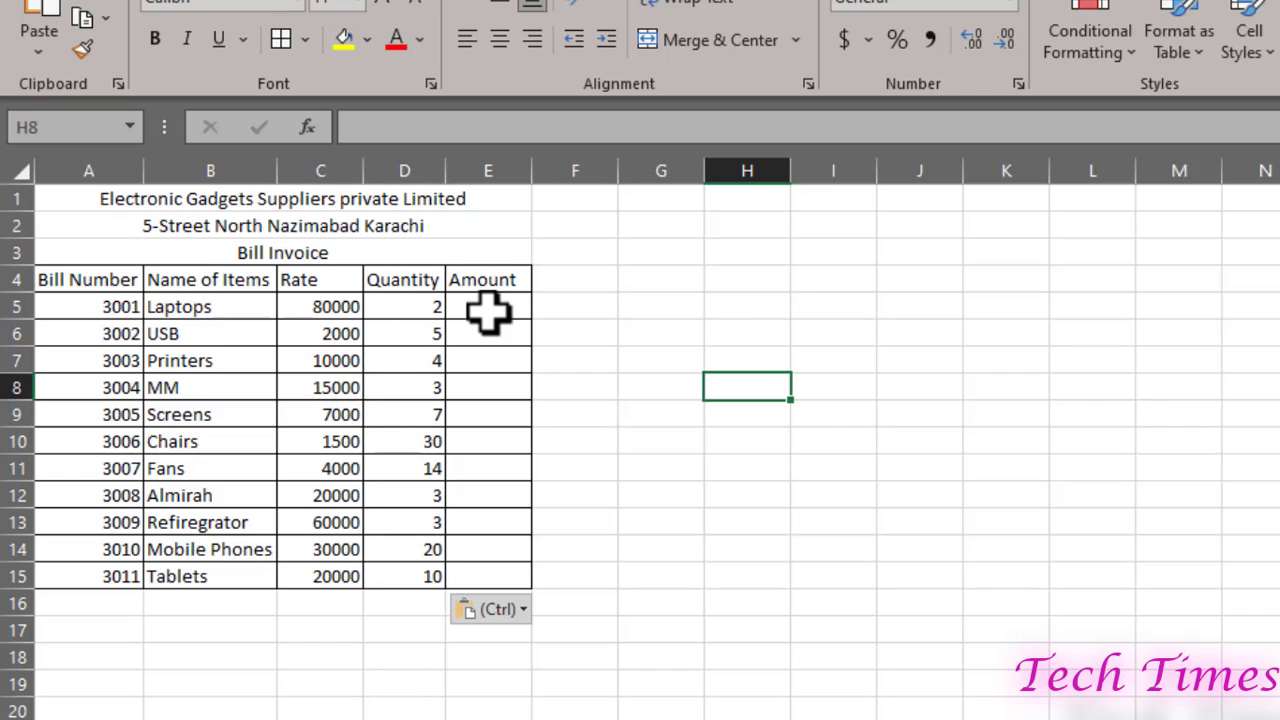
# - Calculate the Laptops amount in E5 with =C5*D5 and fill the formula down to E15
pyautogui.click(476, 310)
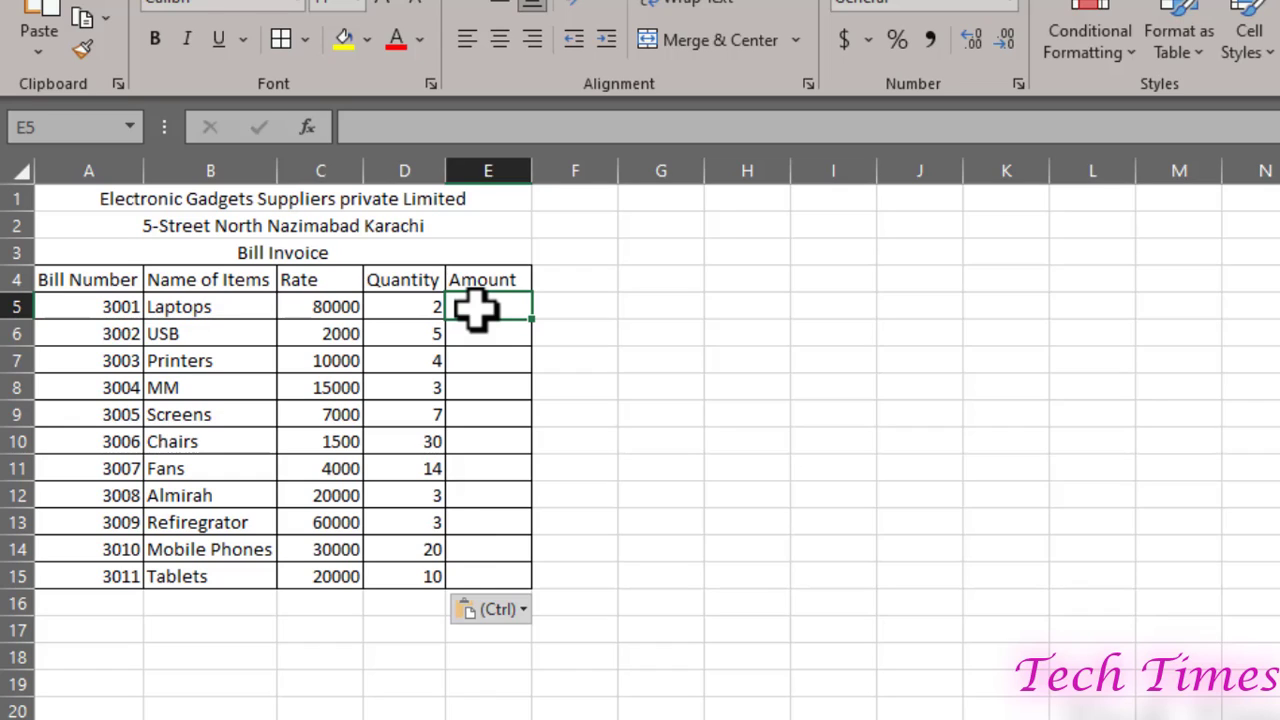
pyautogui.doubleClick(478, 312)
pyautogui.write('=')
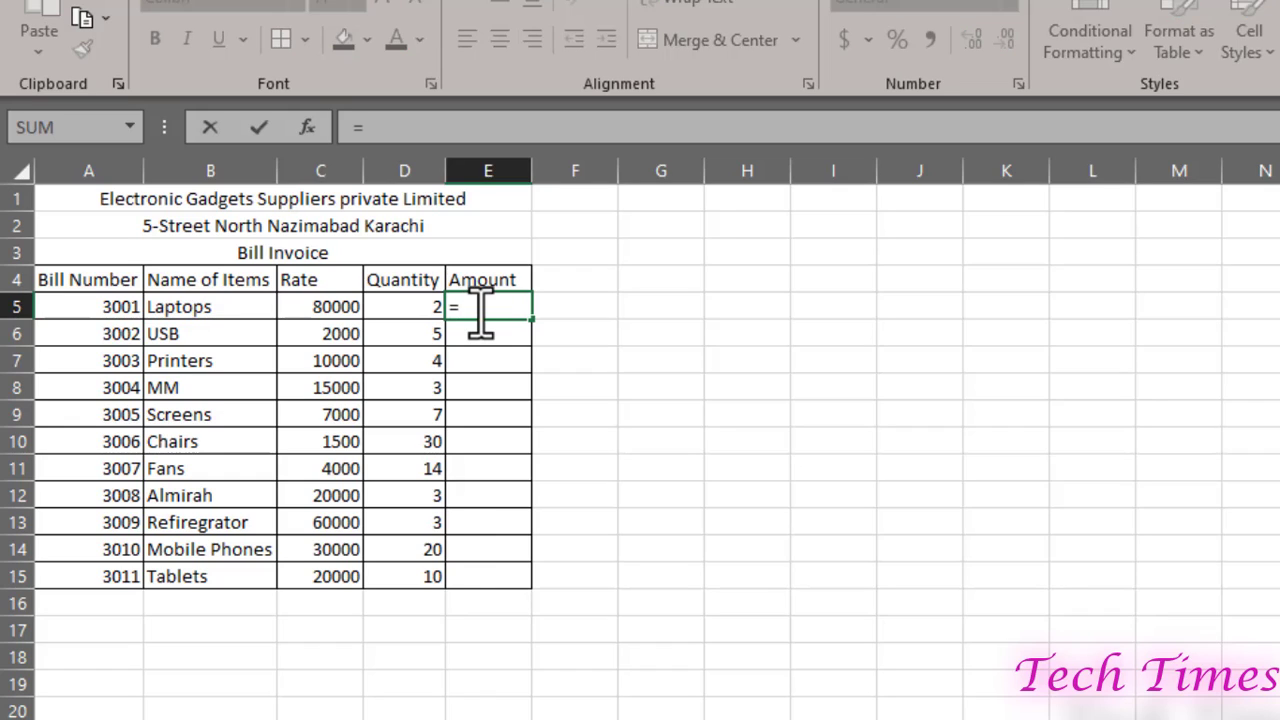
pyautogui.click(332, 308)
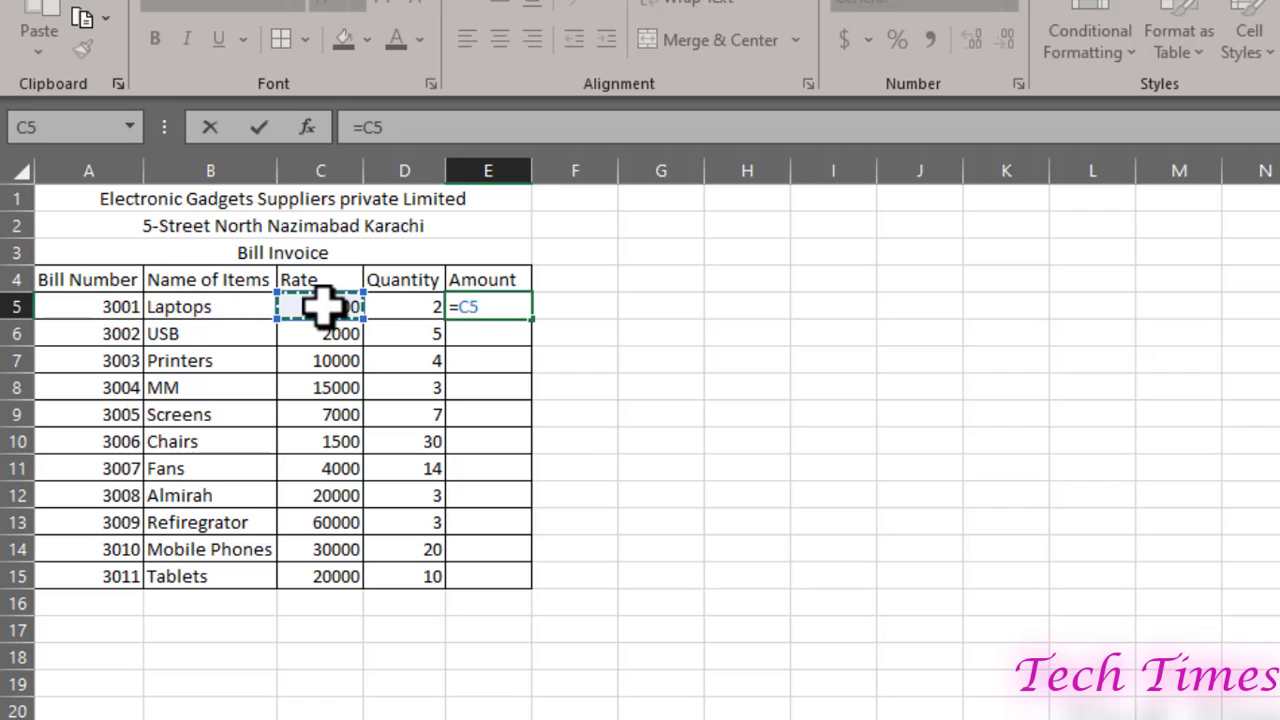
pyautogui.write('*')
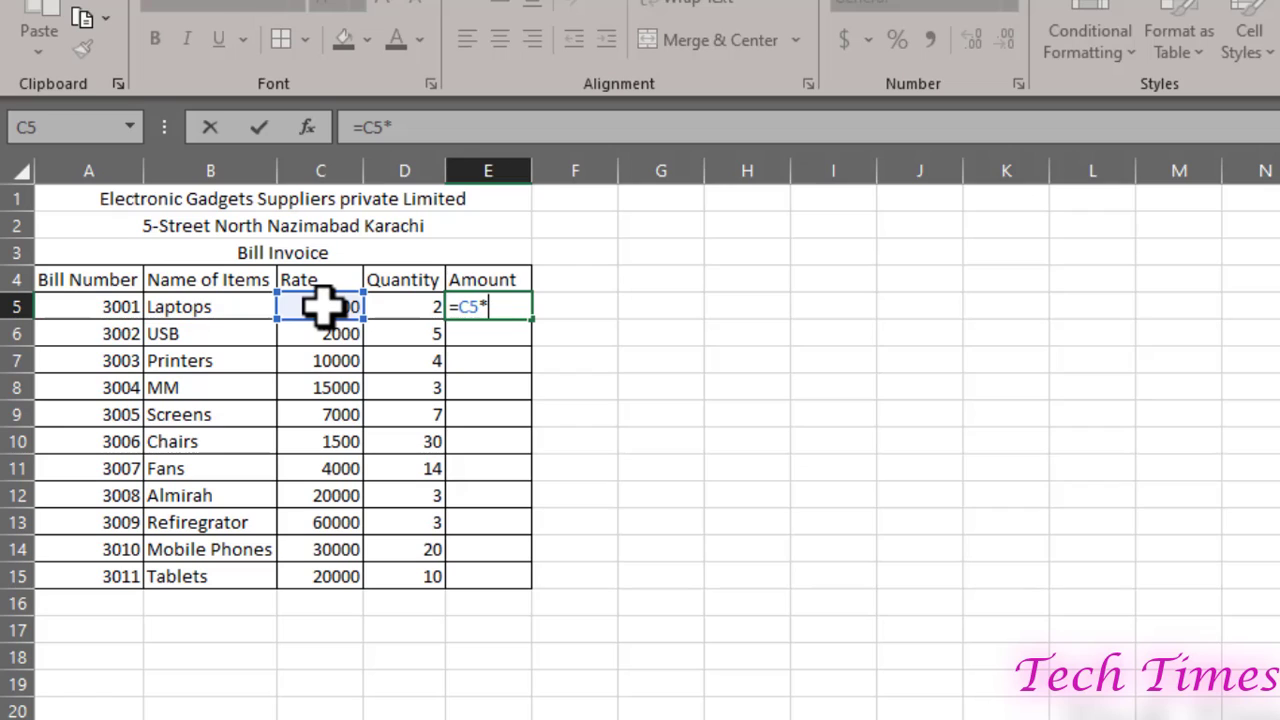
pyautogui.click(410, 308)
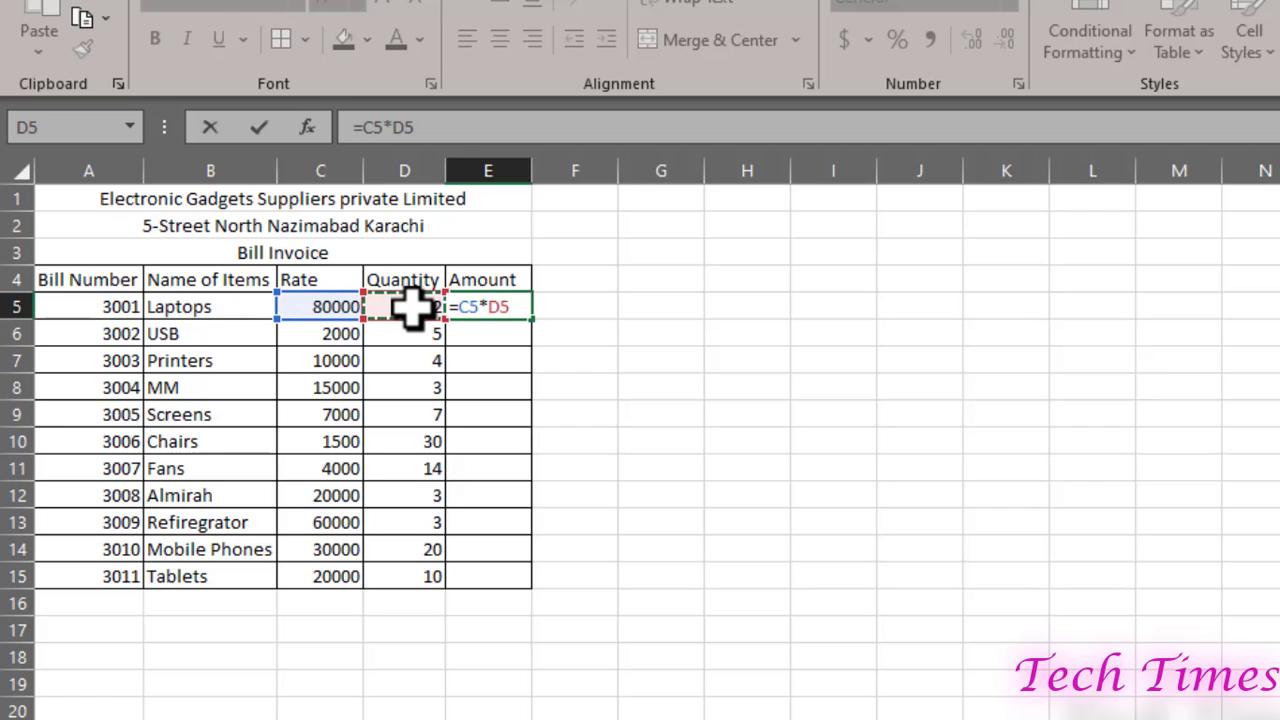
pyautogui.press('Return')
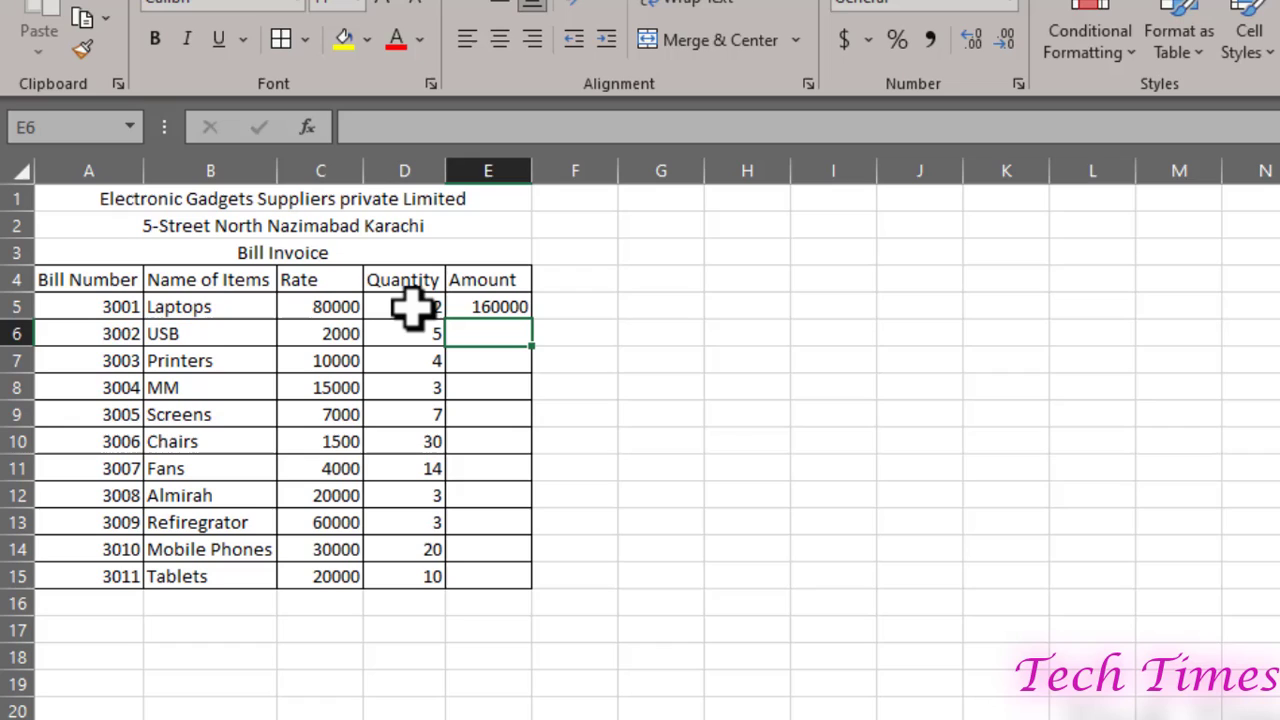
pyautogui.click(506, 308)
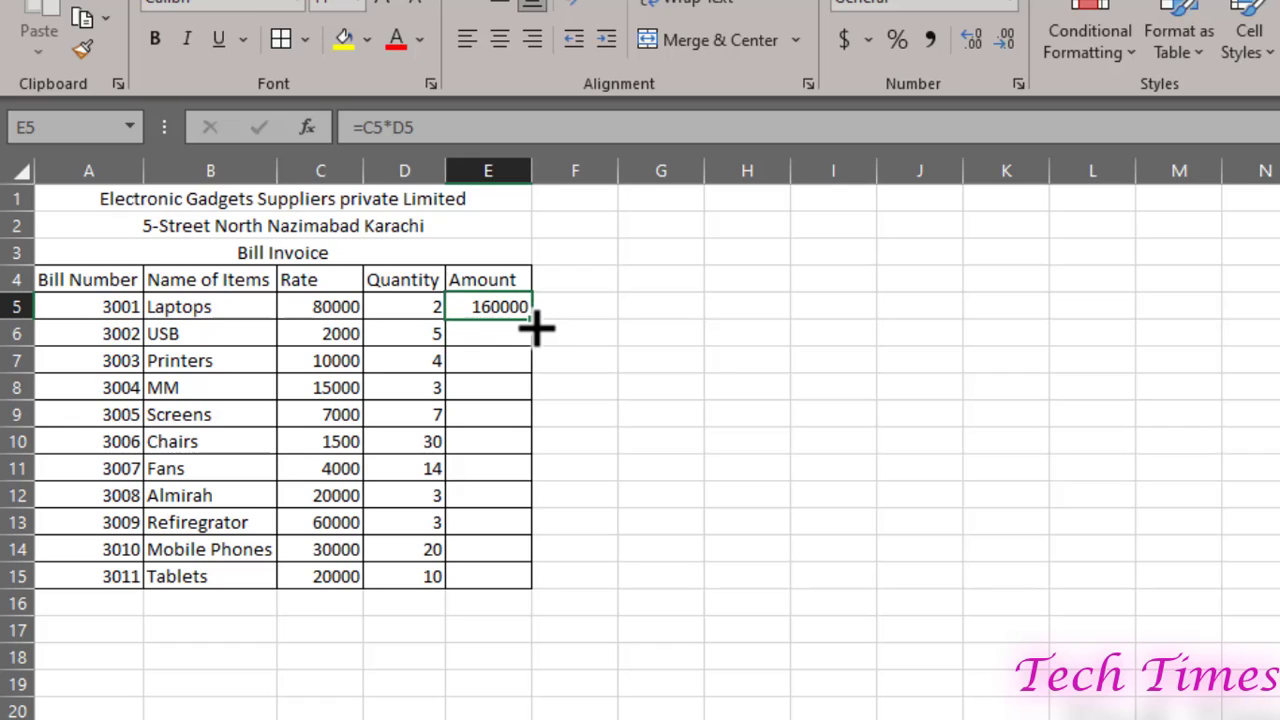
pyautogui.moveTo(536, 322); pyautogui.dragTo(517, 577)
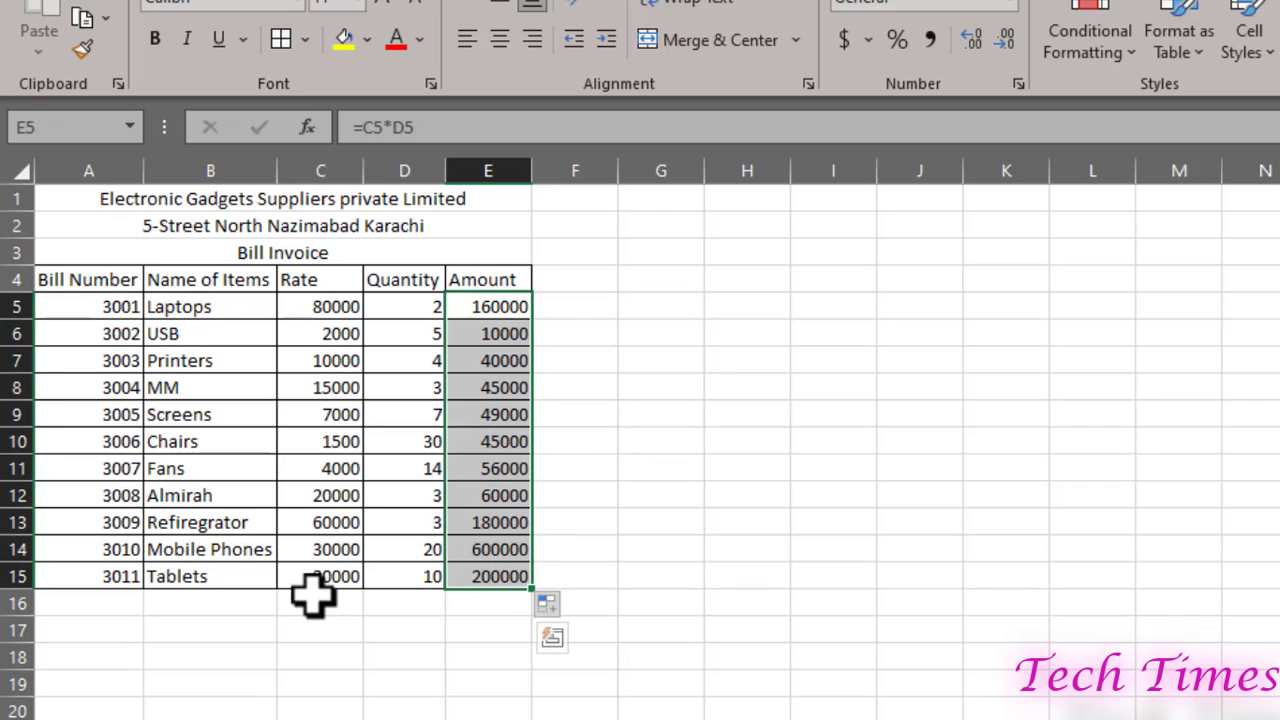
# - Apply All Borders to the summary range C16:E18 below the item table
pyautogui.moveTo(313, 595); pyautogui.dragTo(490, 660)
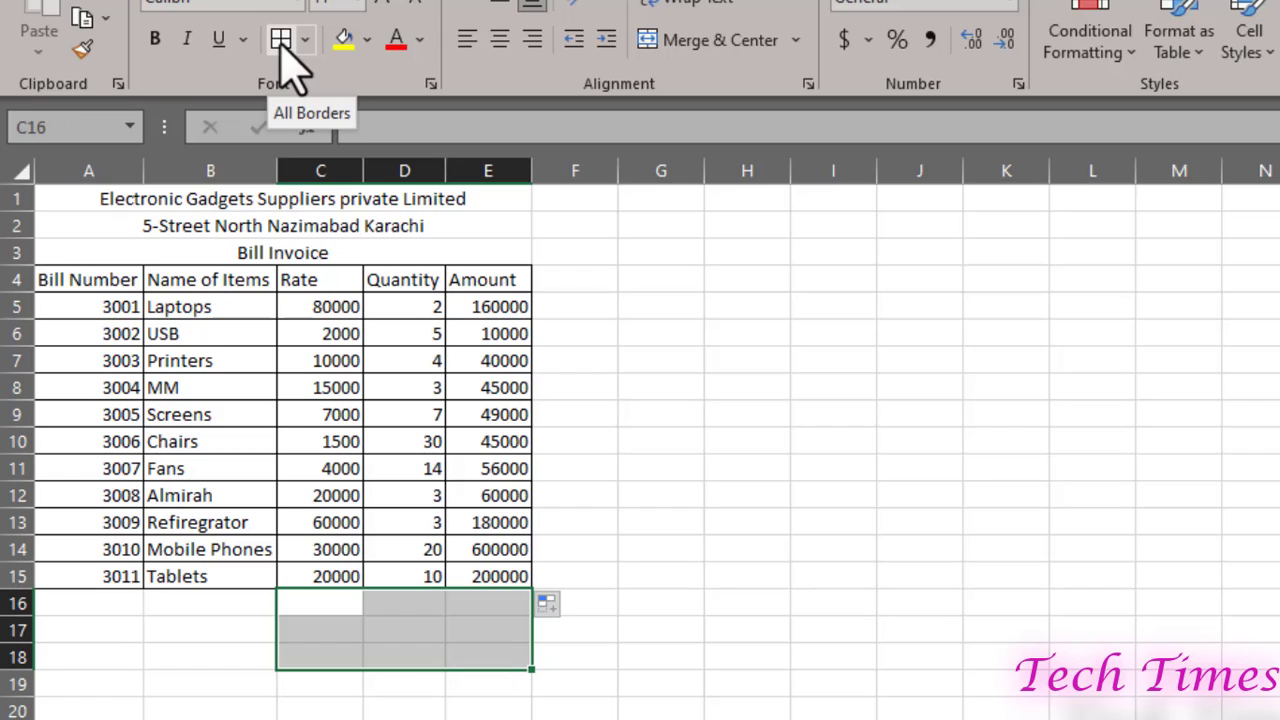
pyautogui.click(282, 45)
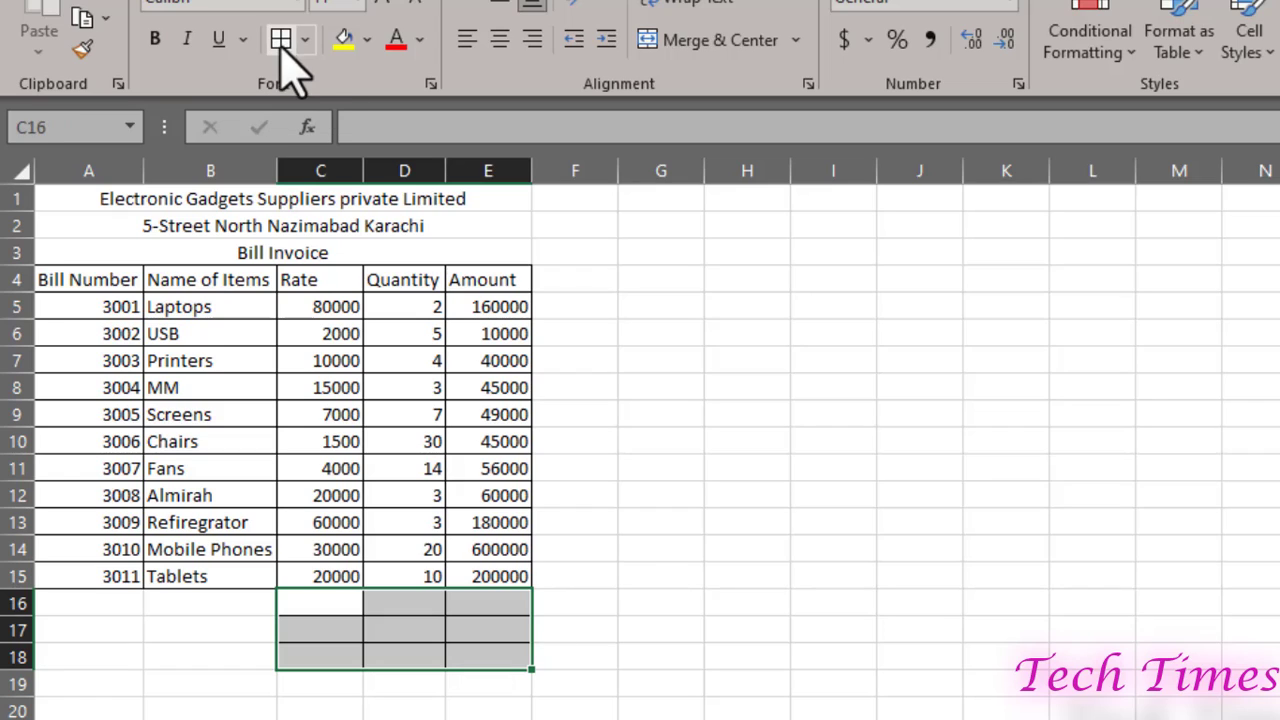
pyautogui.click(737, 608)
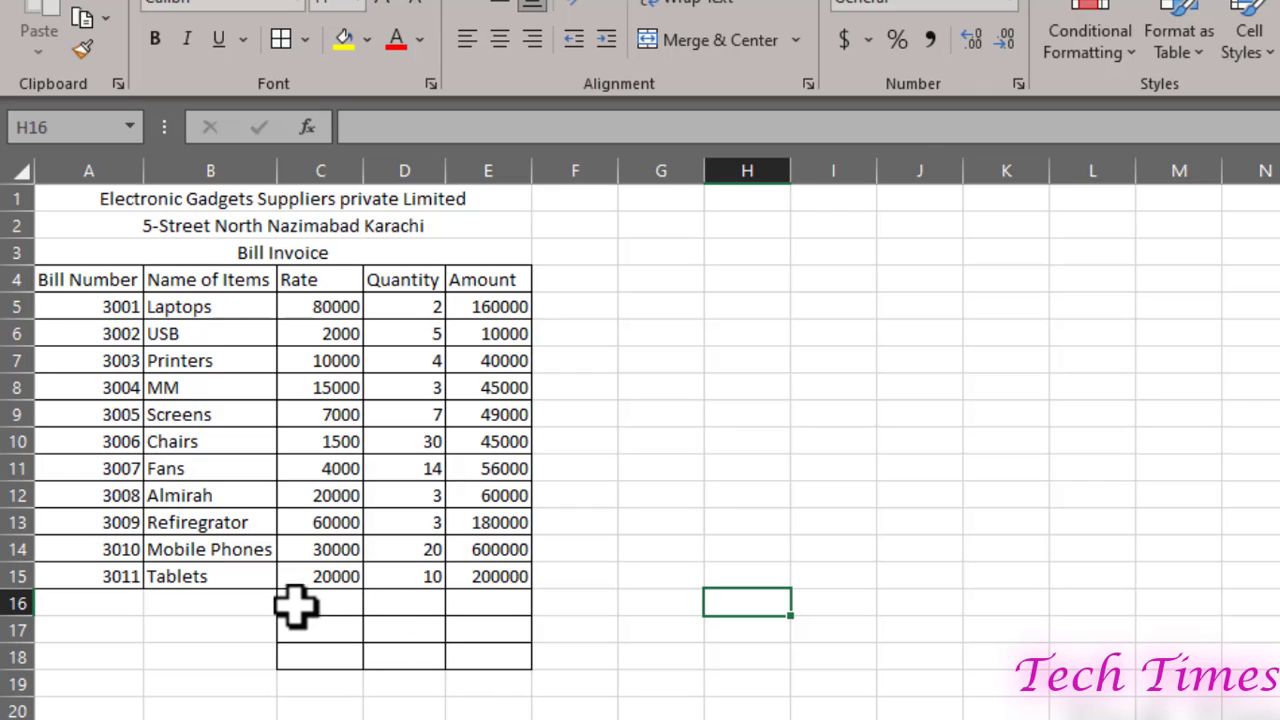
# - Merge and center C16:D16 with the label "Total", and C17:D17 with the label "GST-10%"
pyautogui.moveTo(294, 606); pyautogui.dragTo(395, 604)
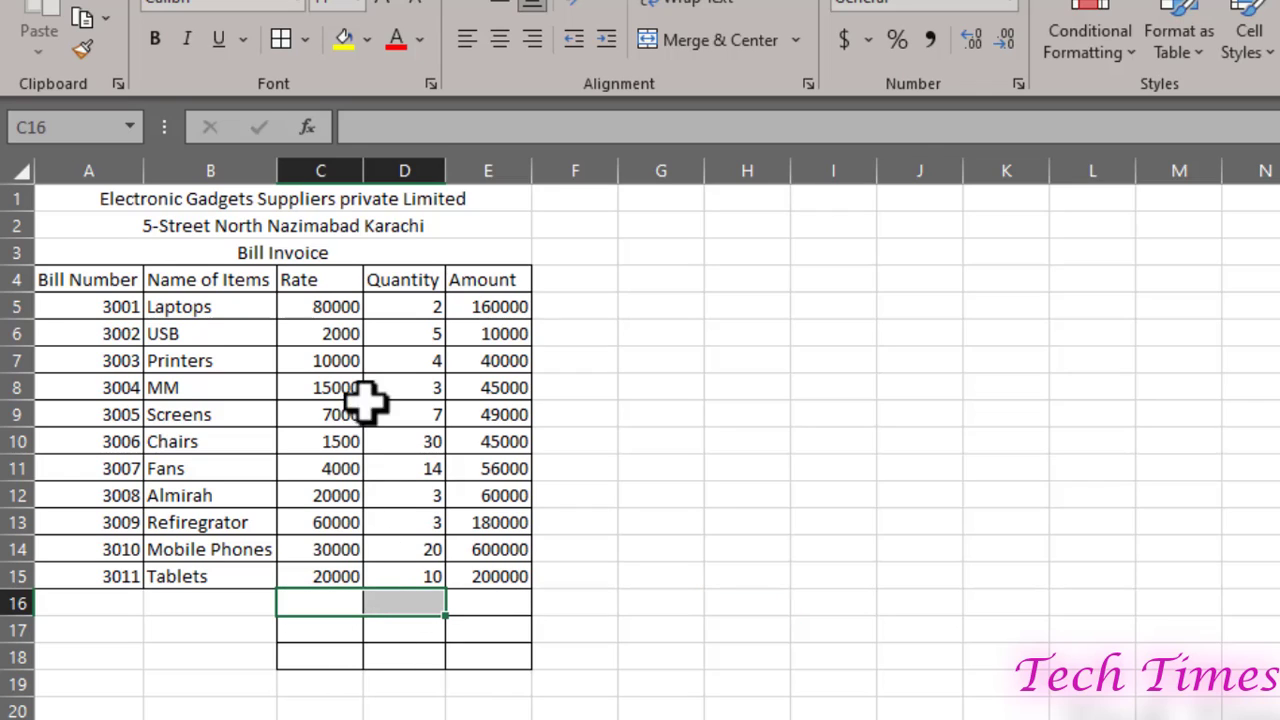
pyautogui.click(720, 42)
pyautogui.write('Total')
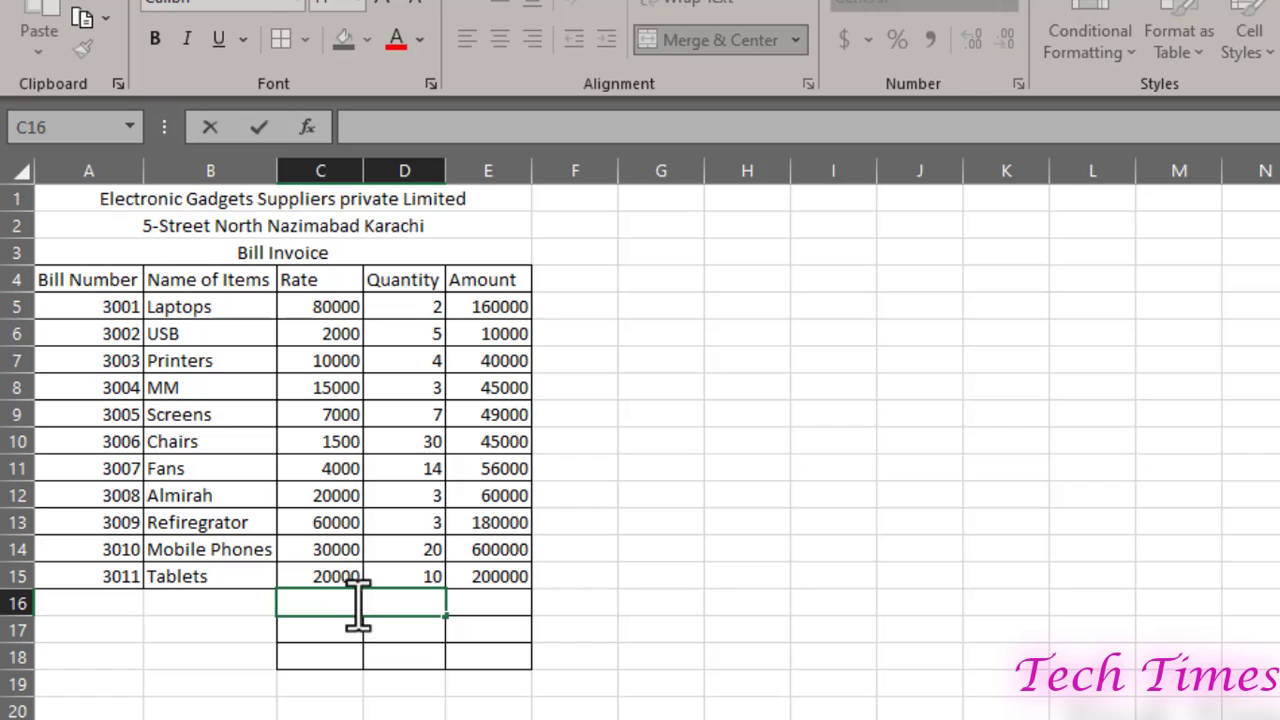
pyautogui.press('Return')
pyautogui.moveTo(323, 634); pyautogui.dragTo(386, 634)
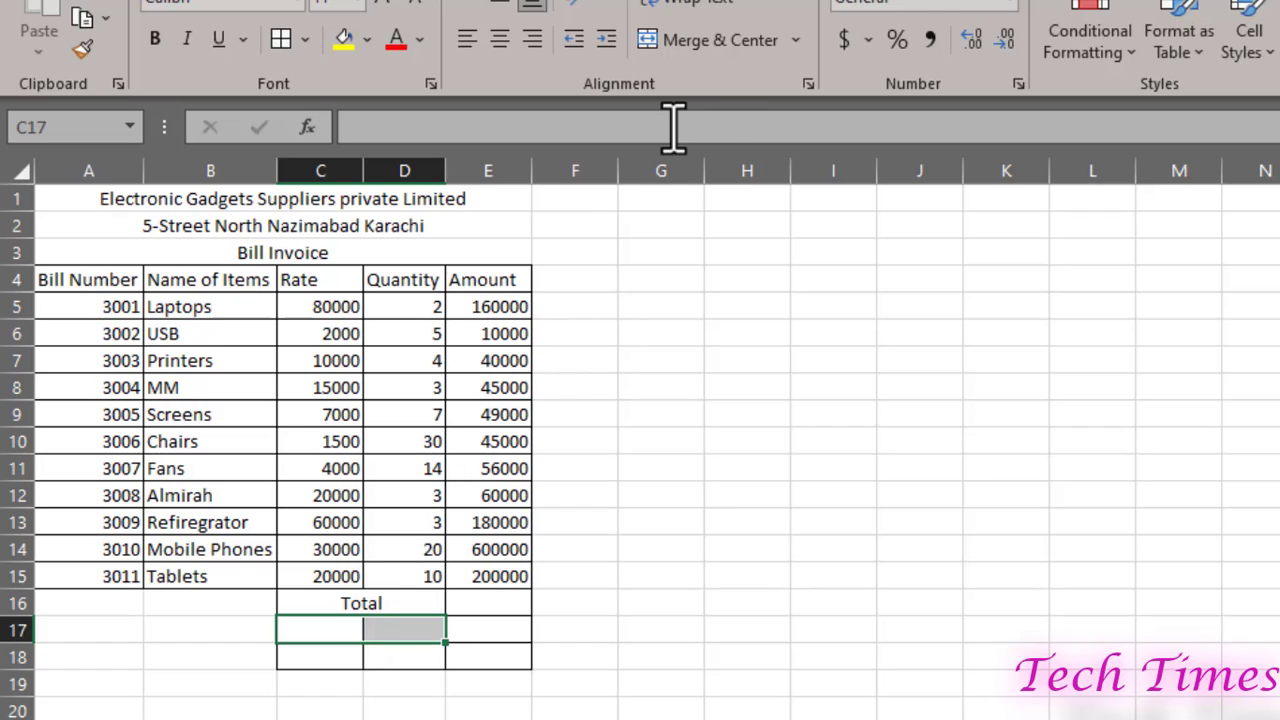
pyautogui.click(713, 42)
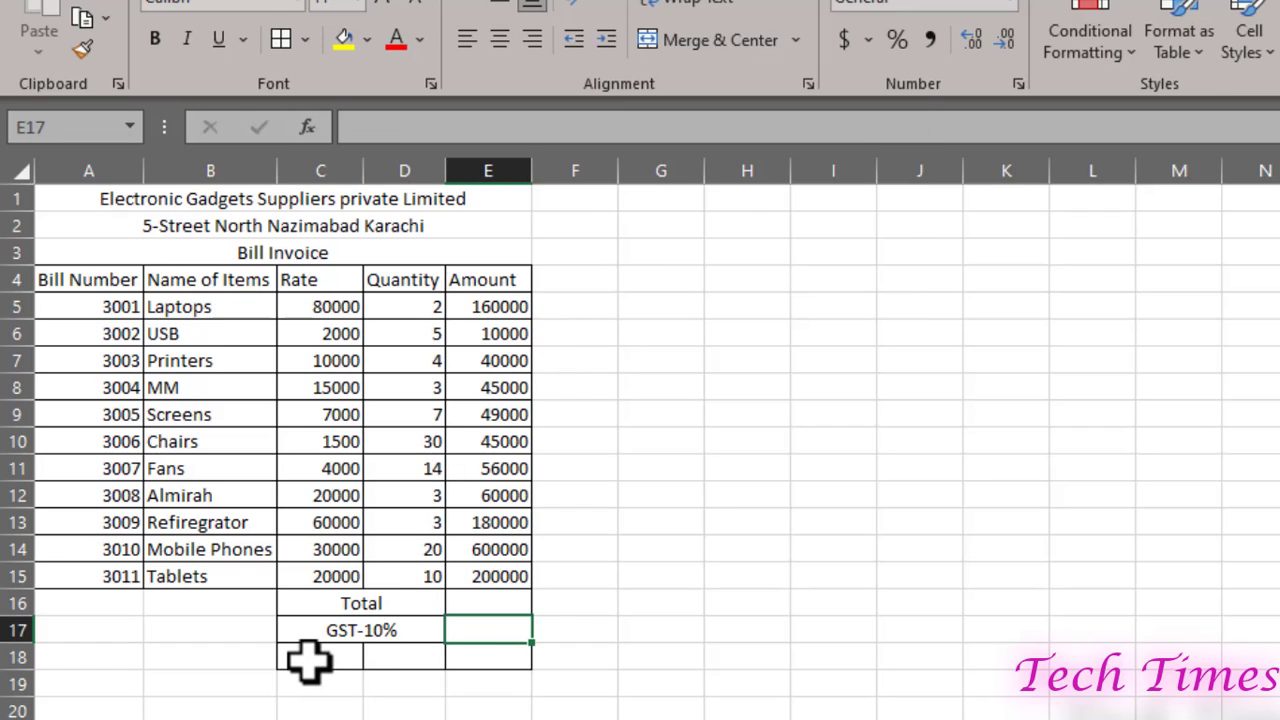
# - Merge and center C18:D18 and label it "Grand Total"
pyautogui.moveTo(304, 657); pyautogui.dragTo(397, 660)
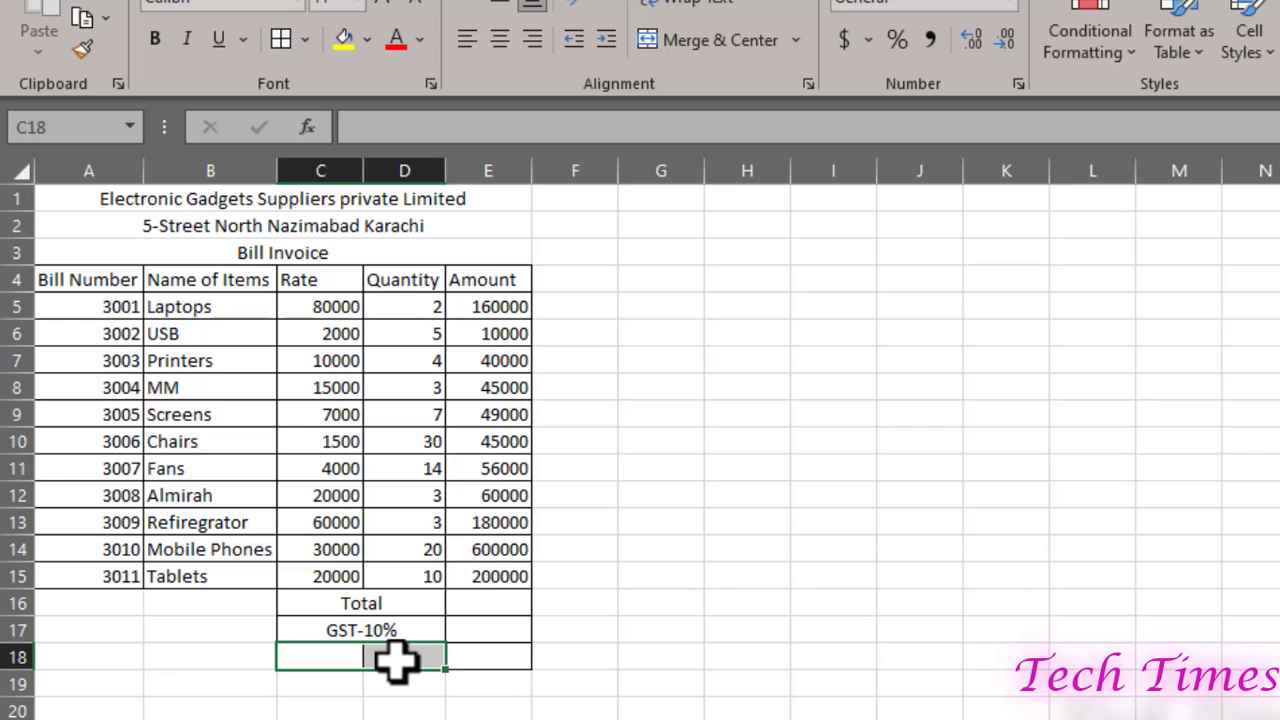
pyautogui.click(708, 42)
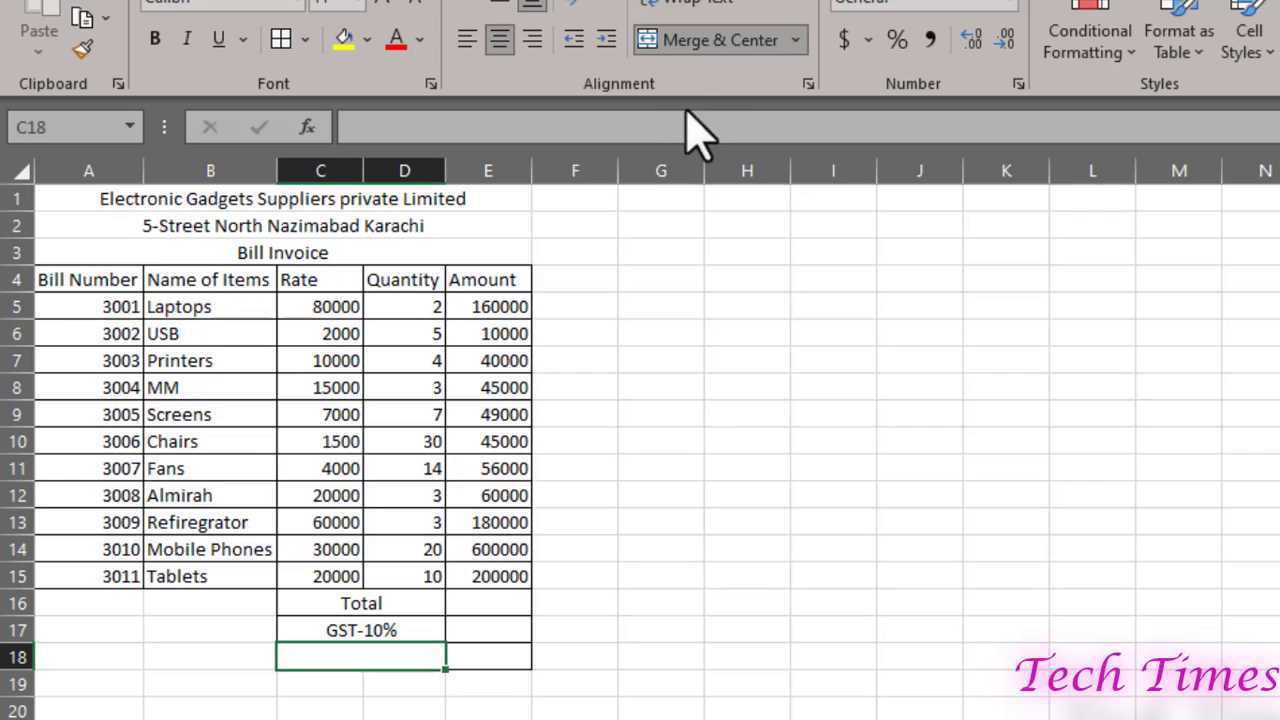
pyautogui.write('Grand Total')
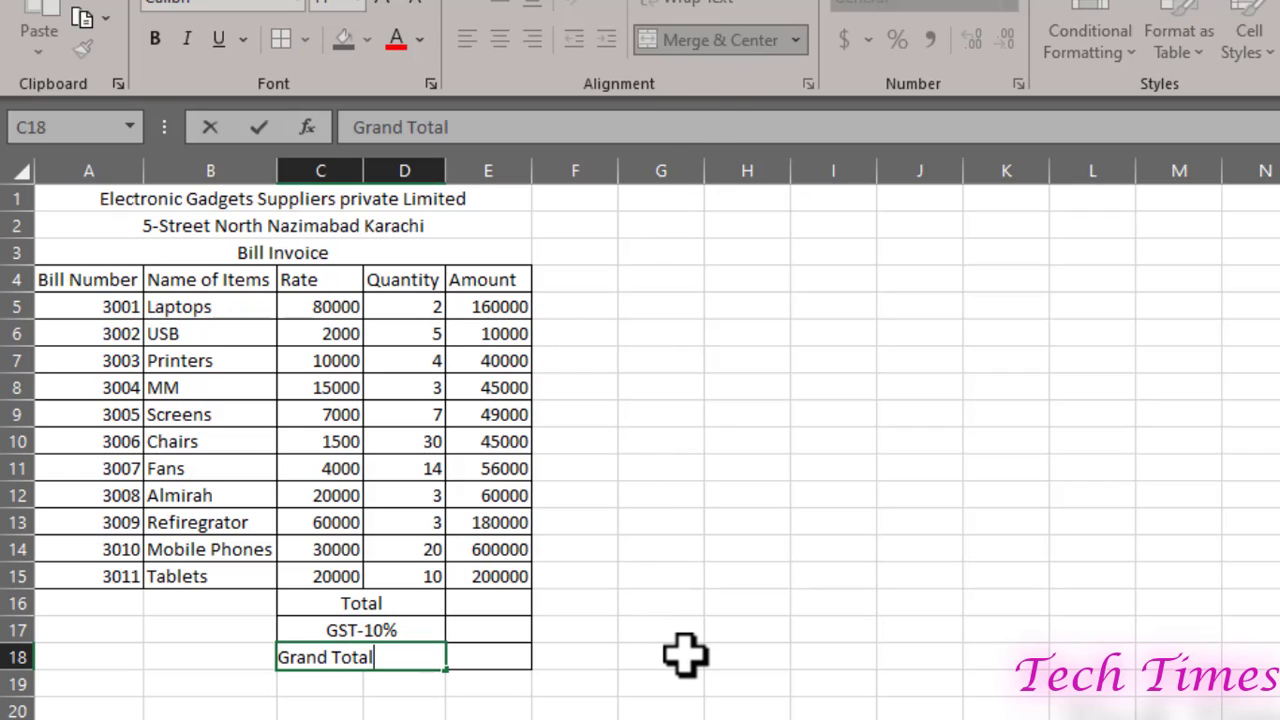
pyautogui.click(661, 603)
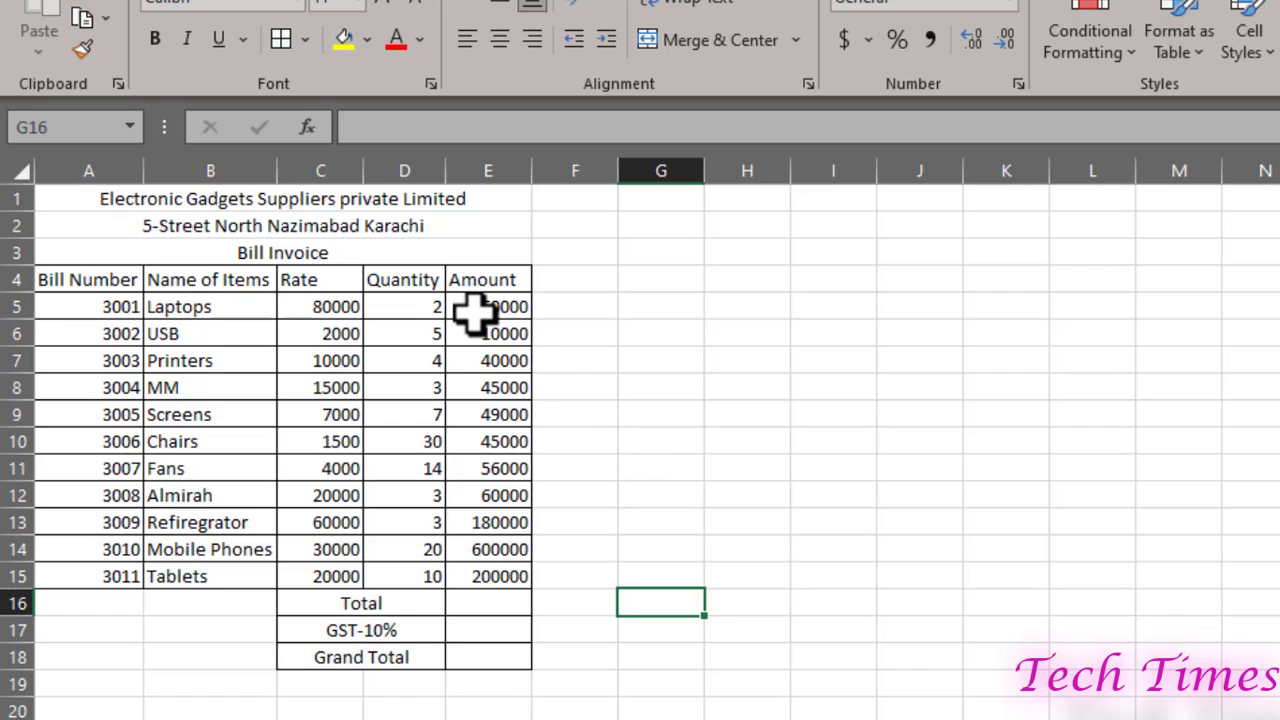
# - Total the item amounts E5:E15 with AutoSum so the sum goes into E16
pyautogui.moveTo(472, 313); pyautogui.dragTo(474, 566)
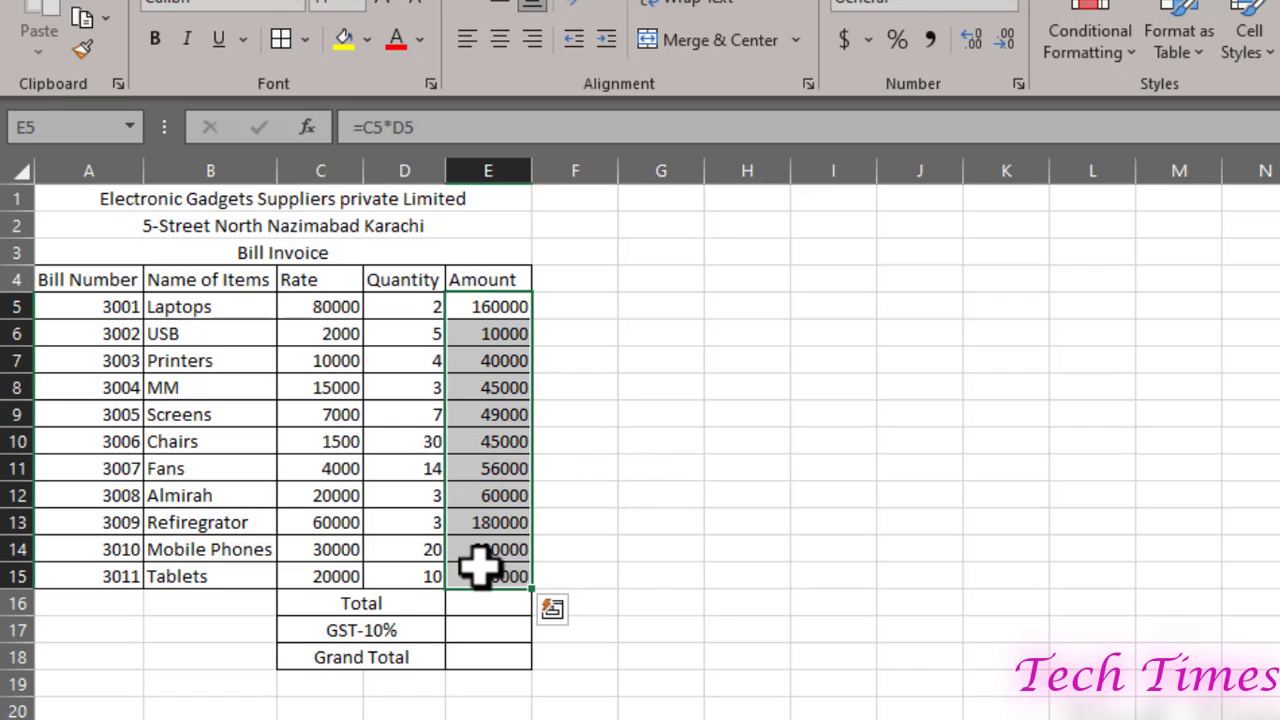
pyautogui.click(1006, 279)
pyautogui.moveTo(503, 307); pyautogui.dragTo(500, 574)
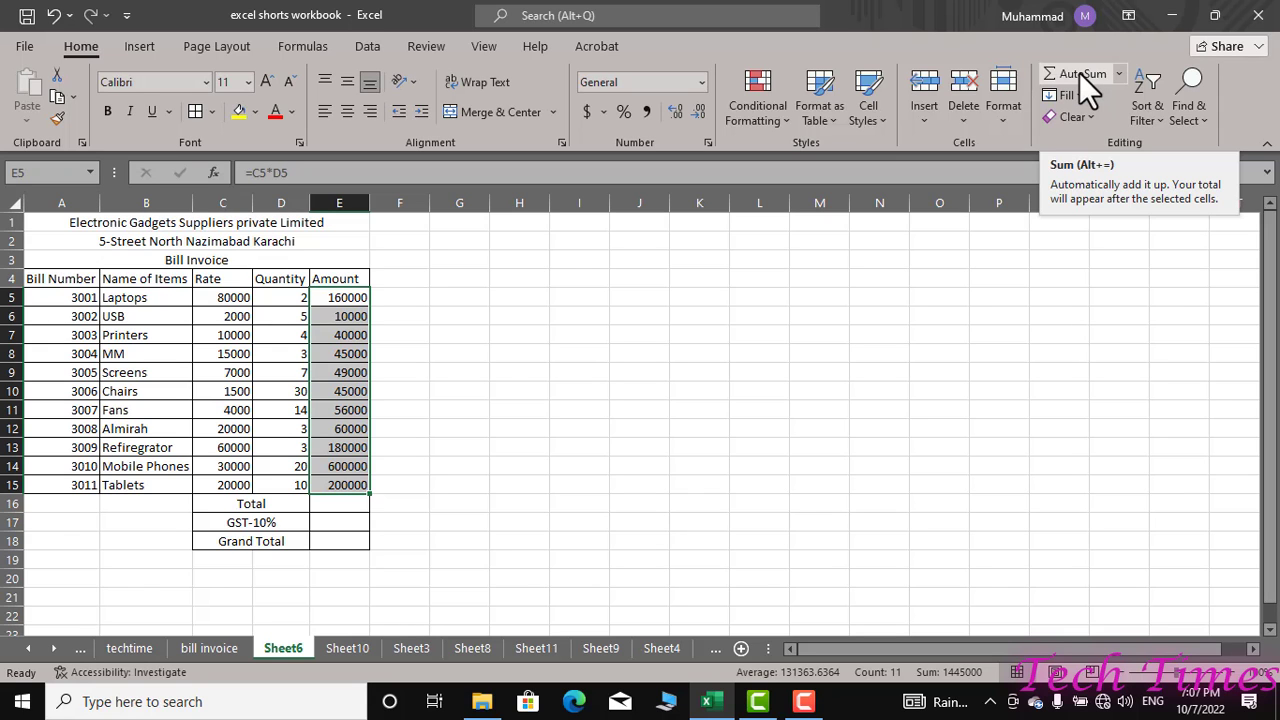
pyautogui.click(1080, 73)
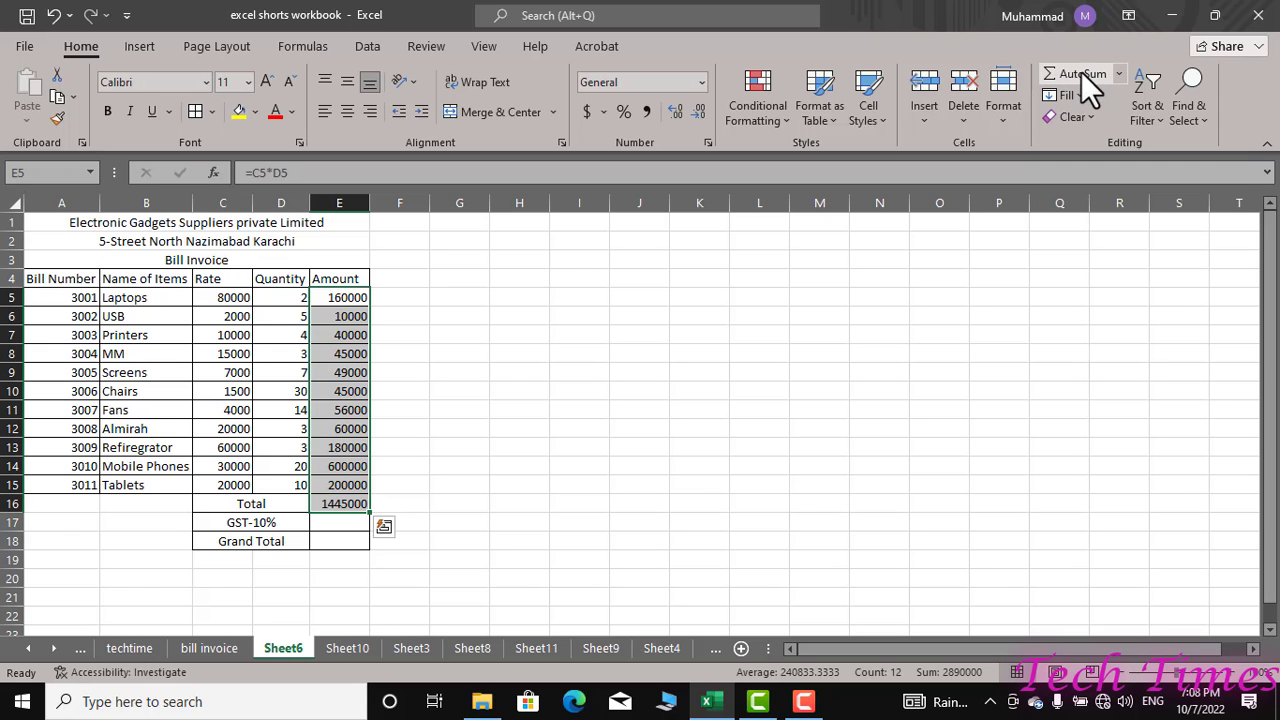
pyautogui.hotkey('ctrl', 'z')
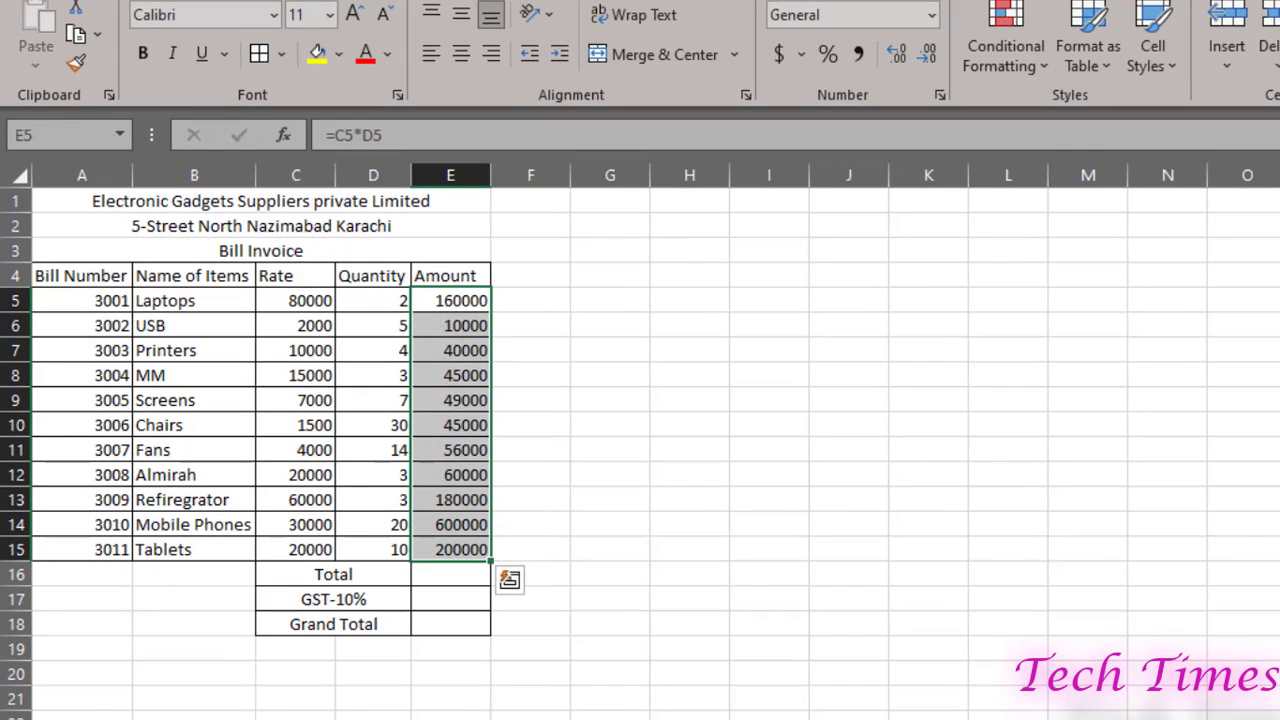
pyautogui.hotkey('ctrl', 'y')
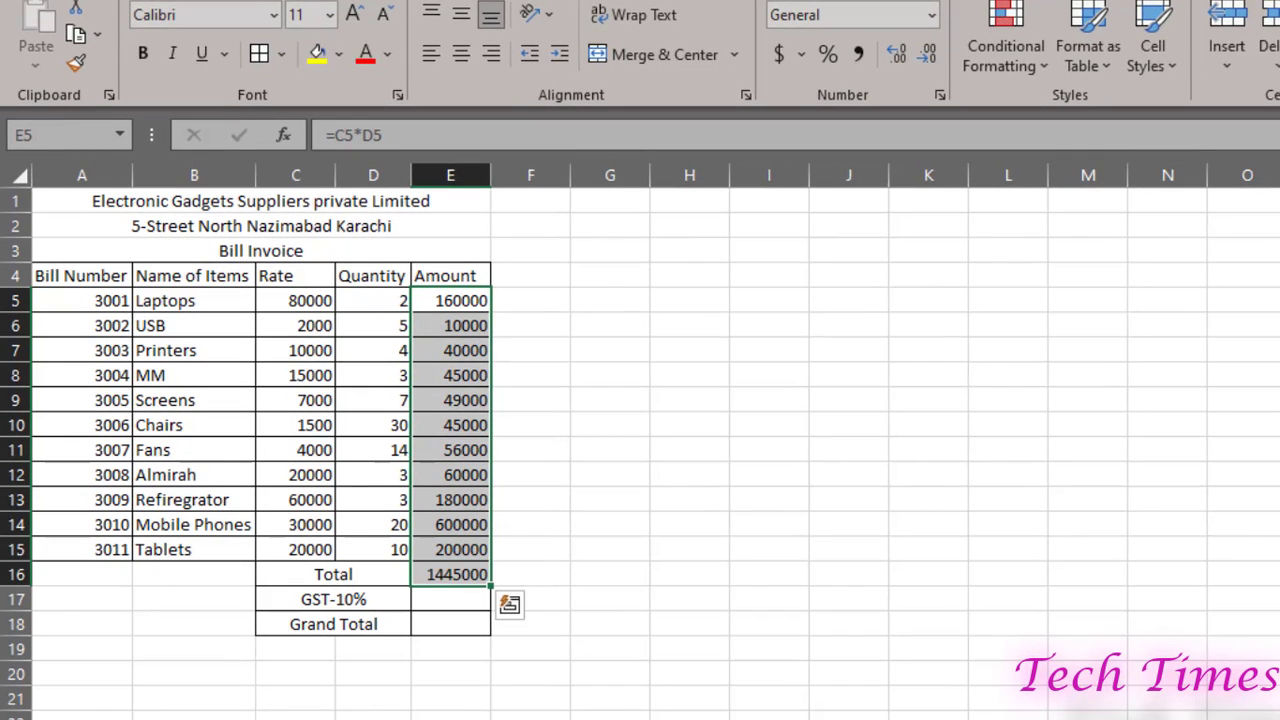
# - Change the GST row label to "GST10%" and calculate the tax in E17 with =E16*10/100
pyautogui.click(433, 599)
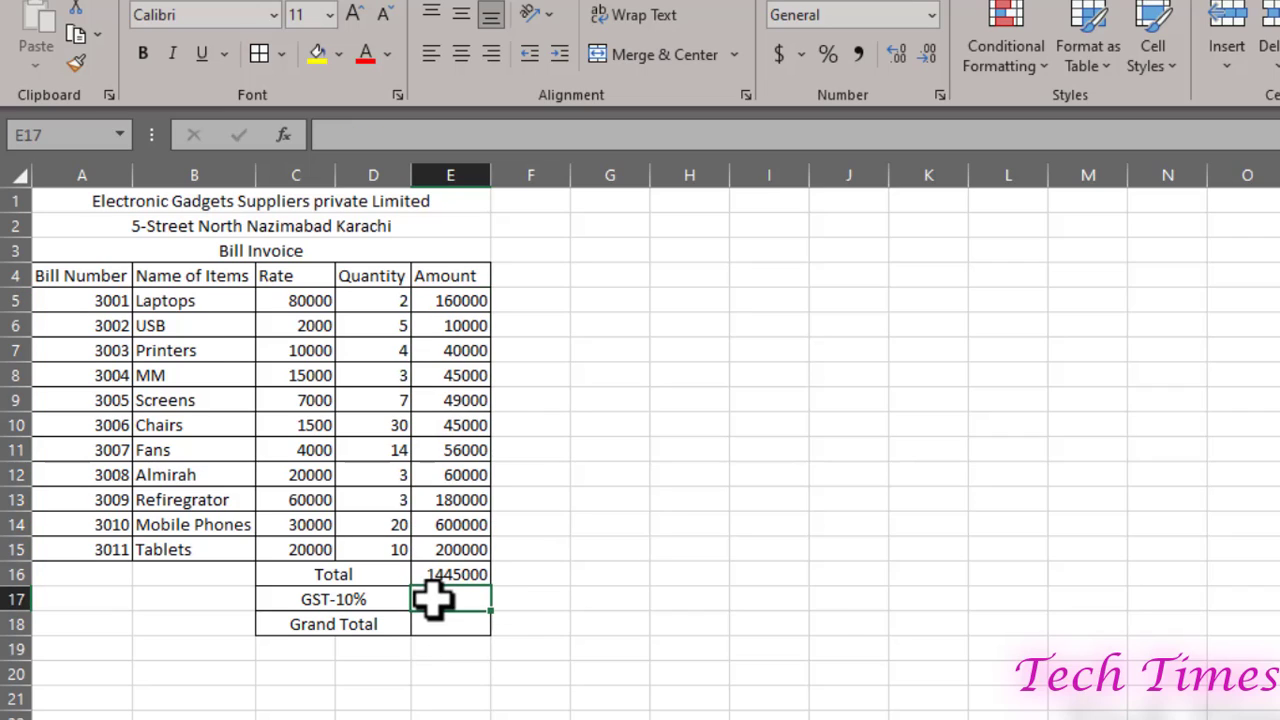
pyautogui.doubleClick(433, 599)
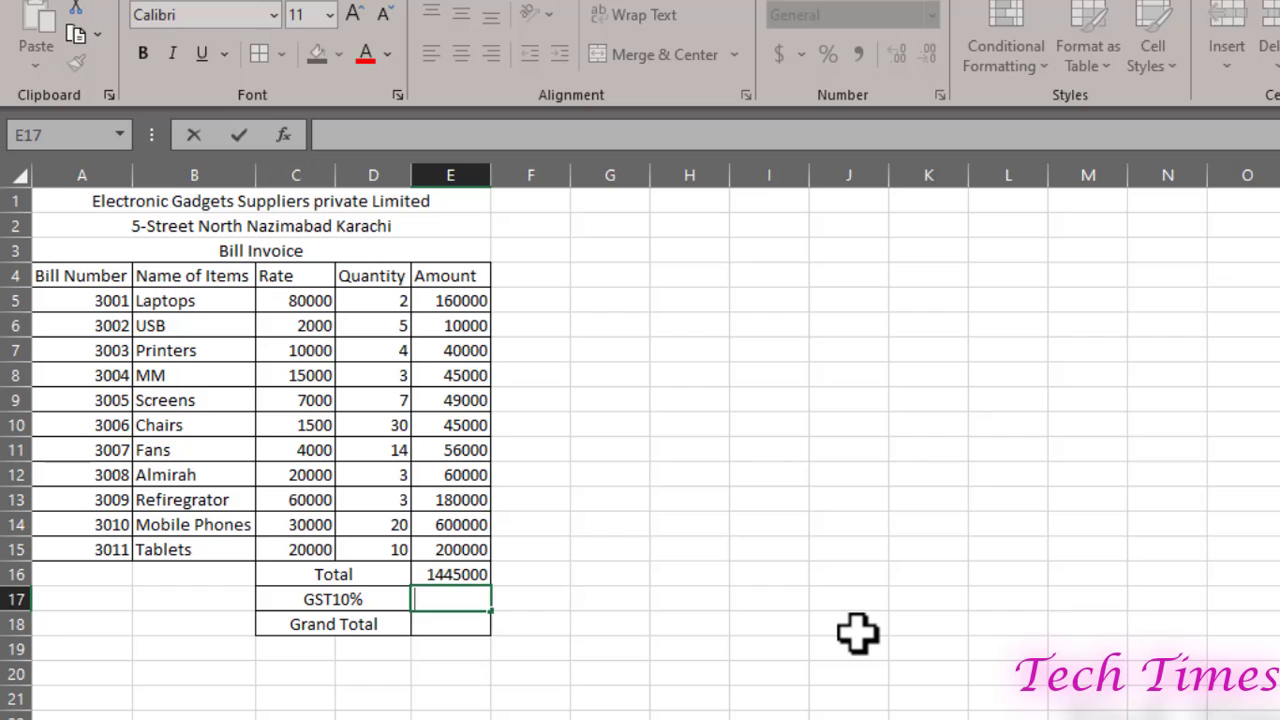
pyautogui.write('=')
pyautogui.click(443, 573)
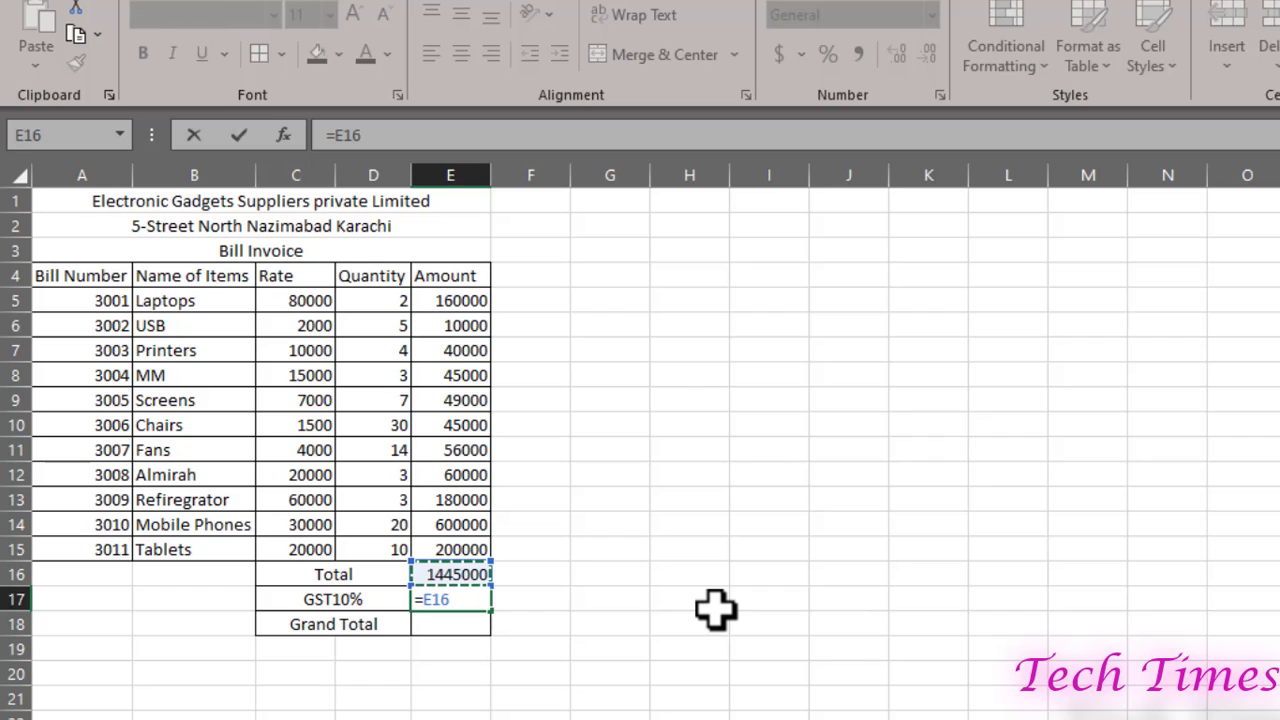
pyautogui.write('*10/100')
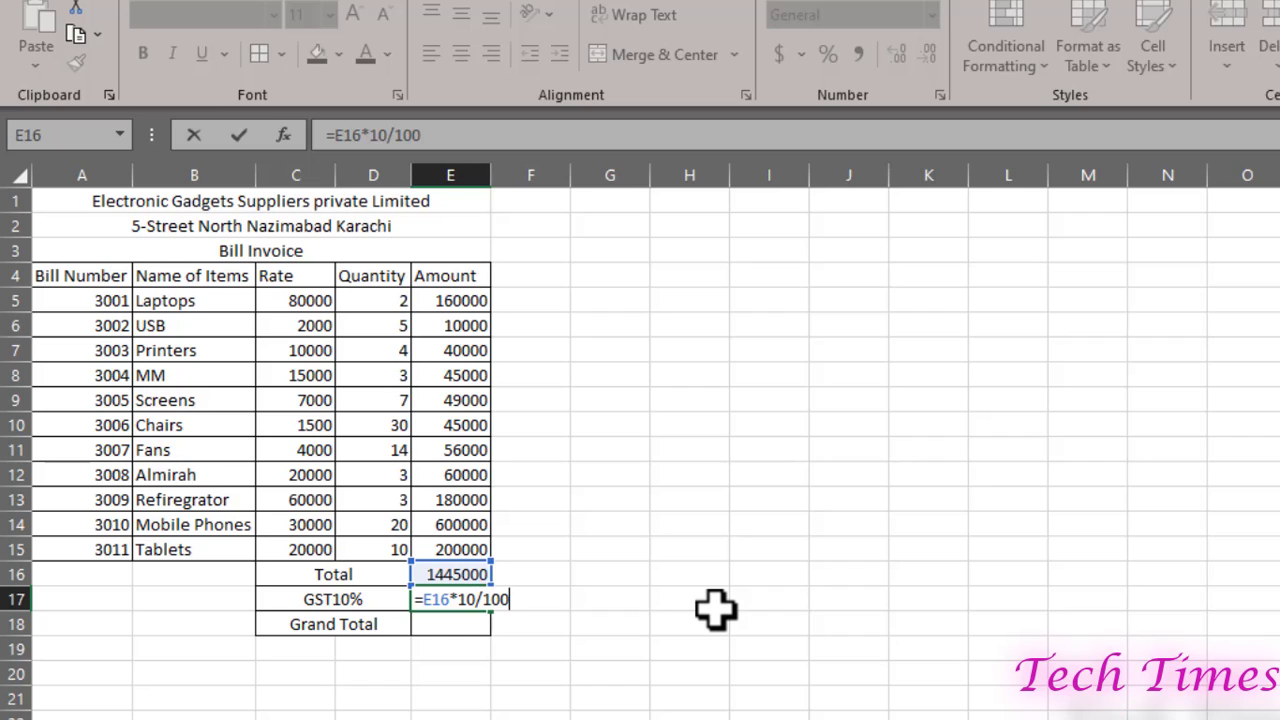
pyautogui.press('Return')
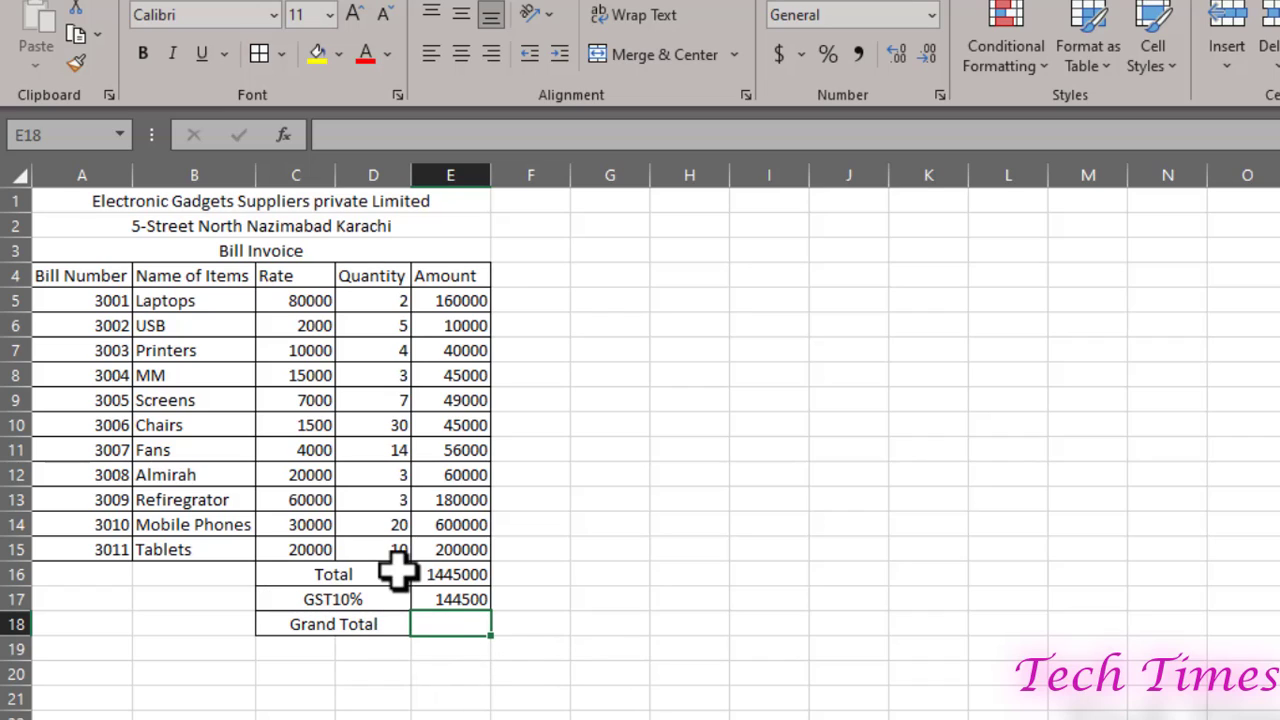
# - Calculate the Grand Total in E18 with the formula =E16-E17
pyautogui.doubleClick(424, 624)
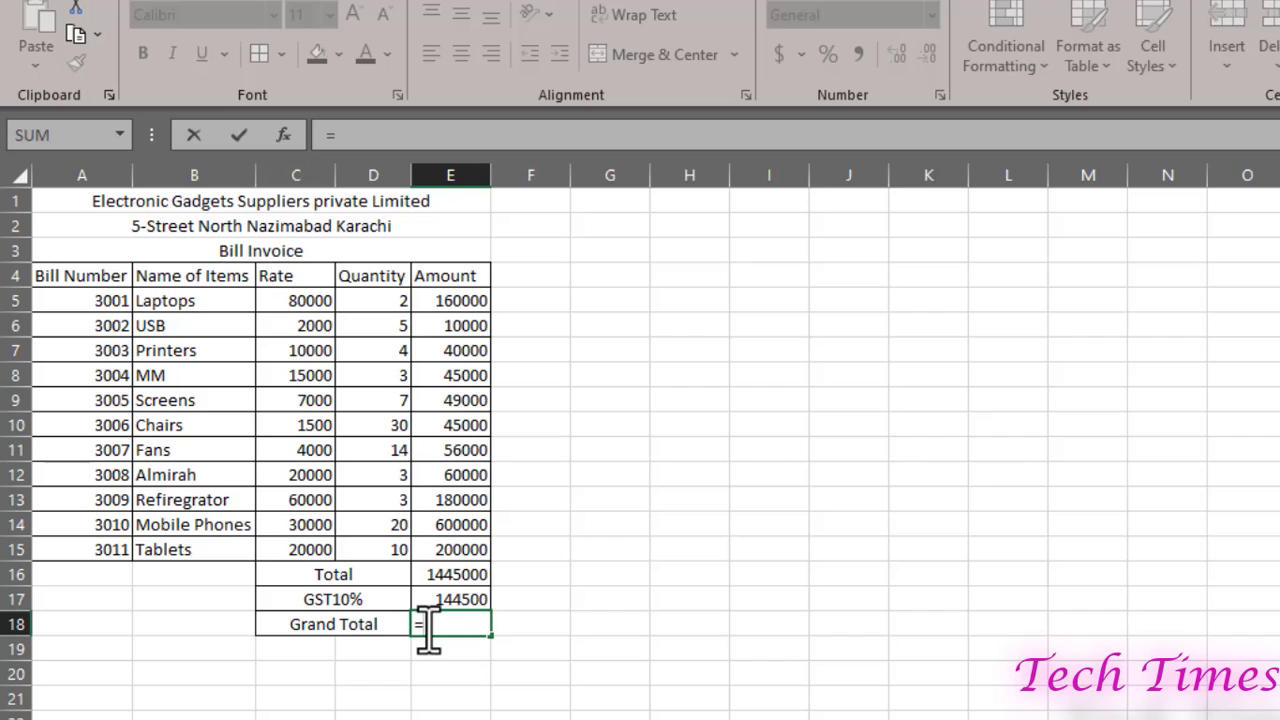
pyautogui.click(448, 573)
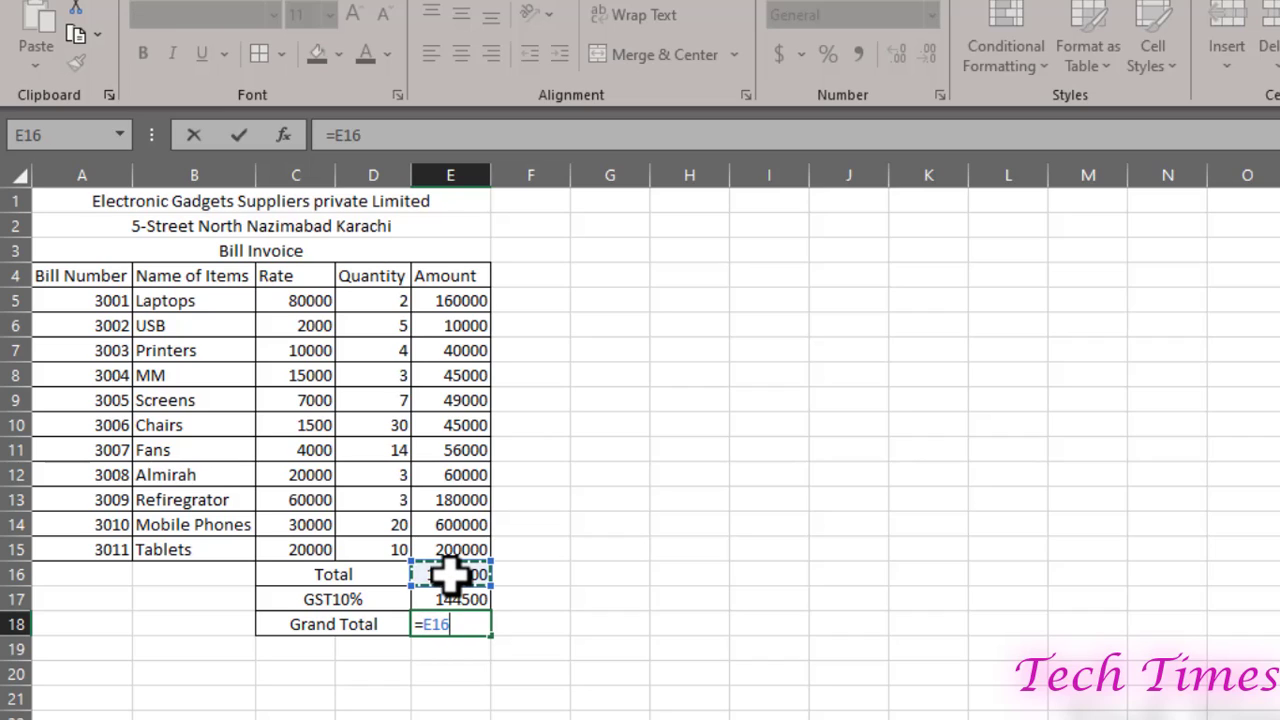
pyautogui.write('-')
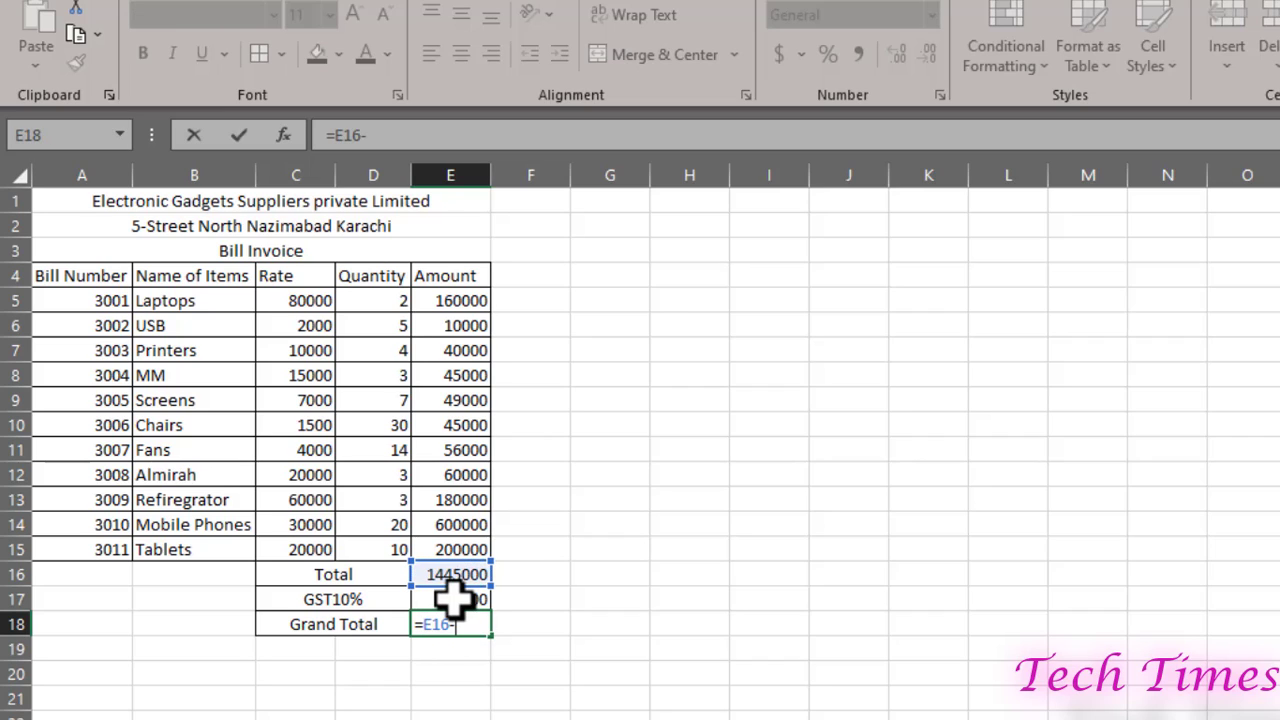
pyautogui.click(452, 598)
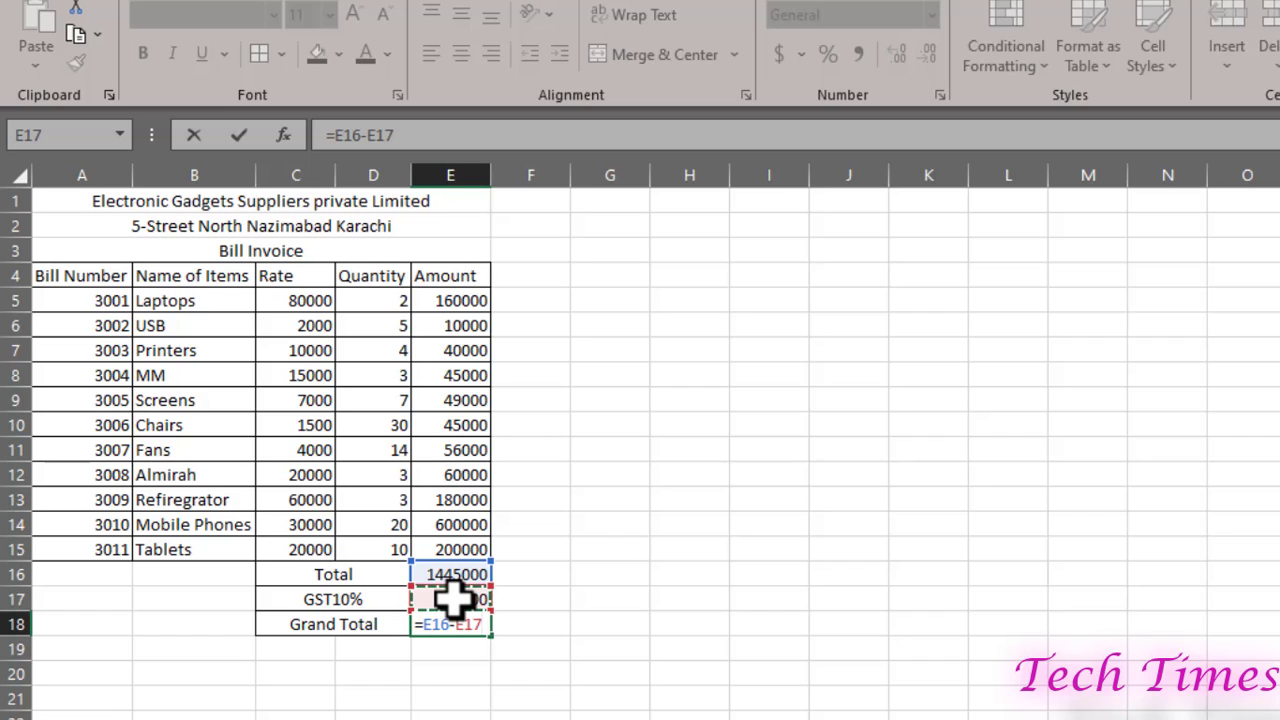
pyautogui.press('Return')
pyautogui.click(627, 652)
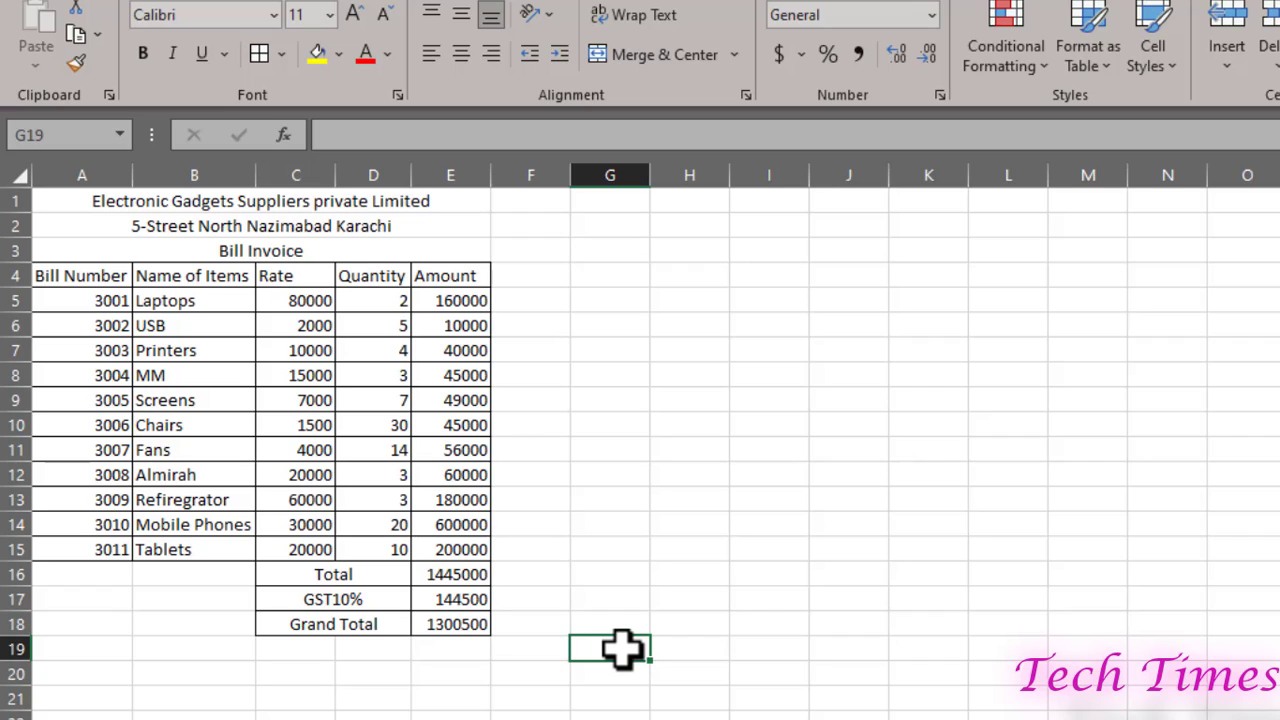
# - Format the company name heading in A1 as bold with font size 14
pyautogui.click(63, 200)
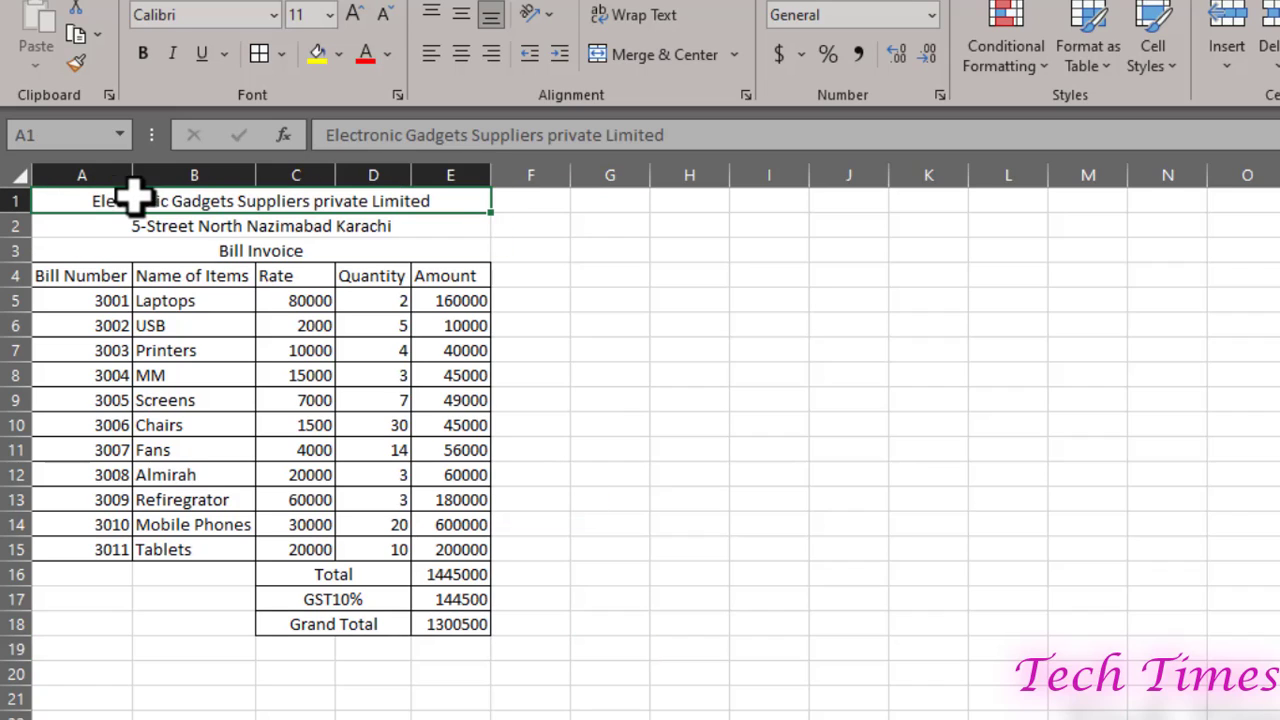
pyautogui.doubleClick(355, 14)
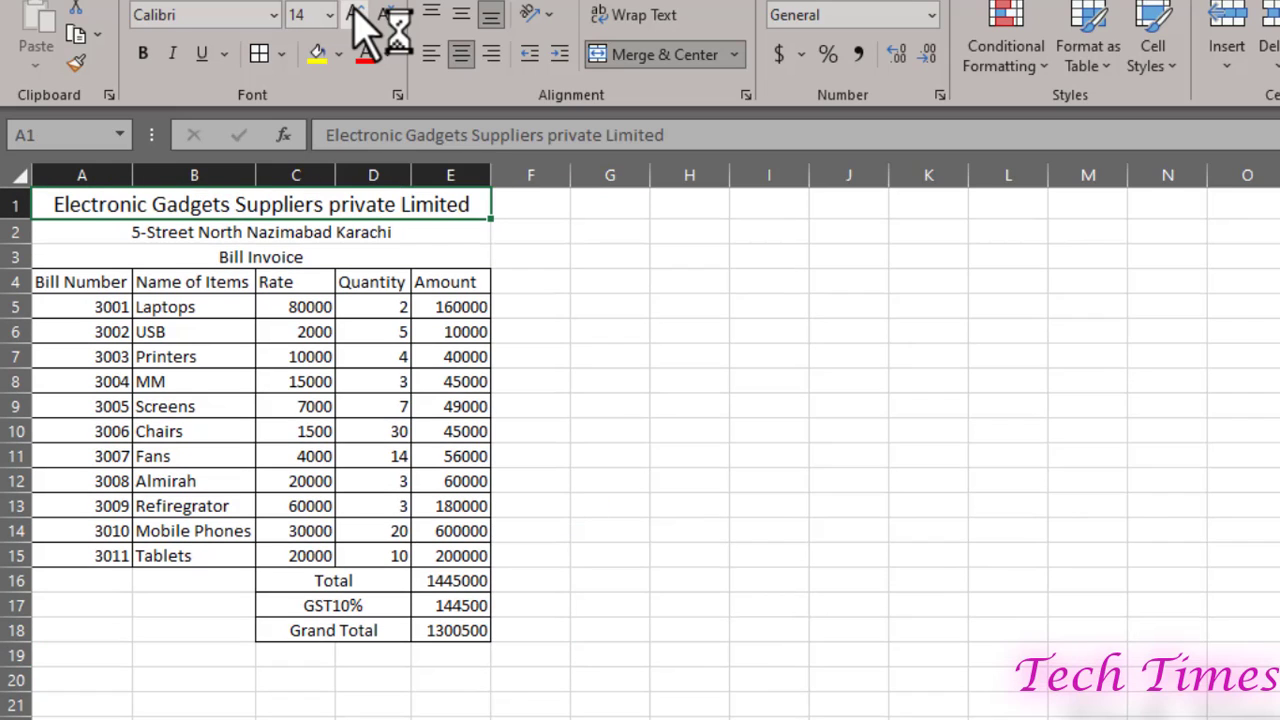
pyautogui.click(143, 54)
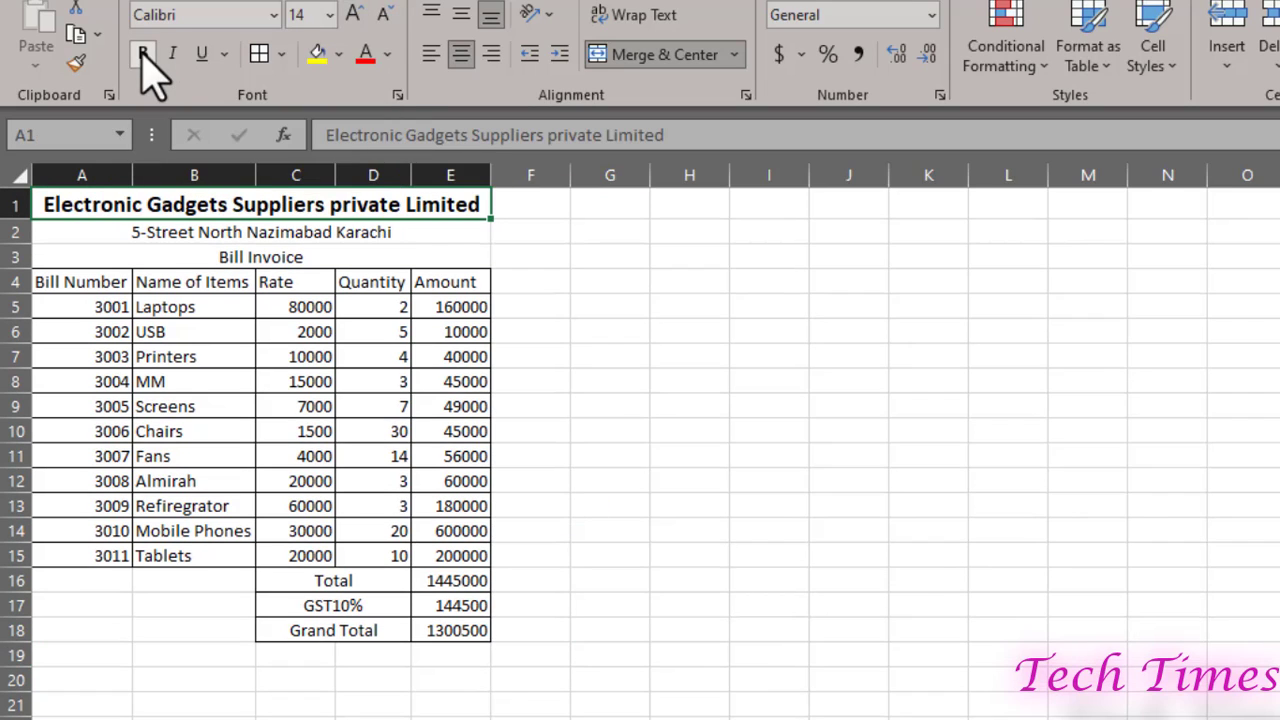
# - Make the "Bill Invoice" heading in A3 bold and enlarge its font by two size increments
pyautogui.click(210, 257)
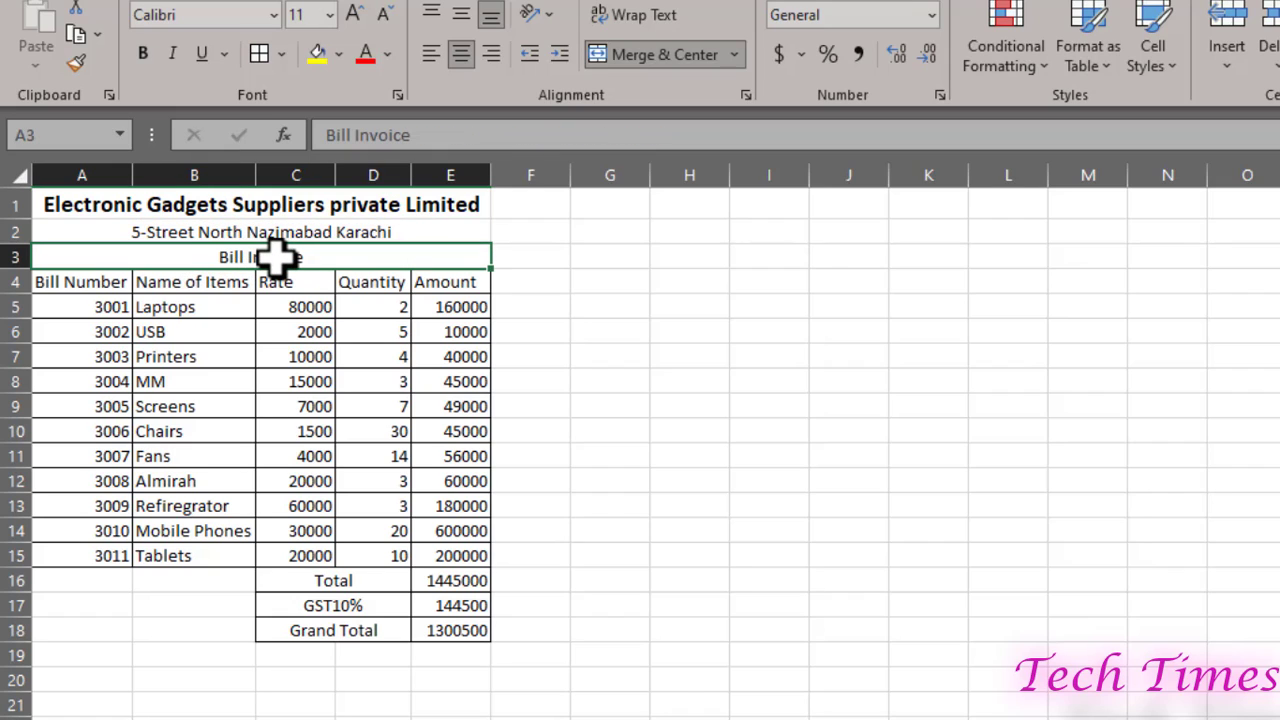
pyautogui.click(145, 54)
pyautogui.click(356, 13)
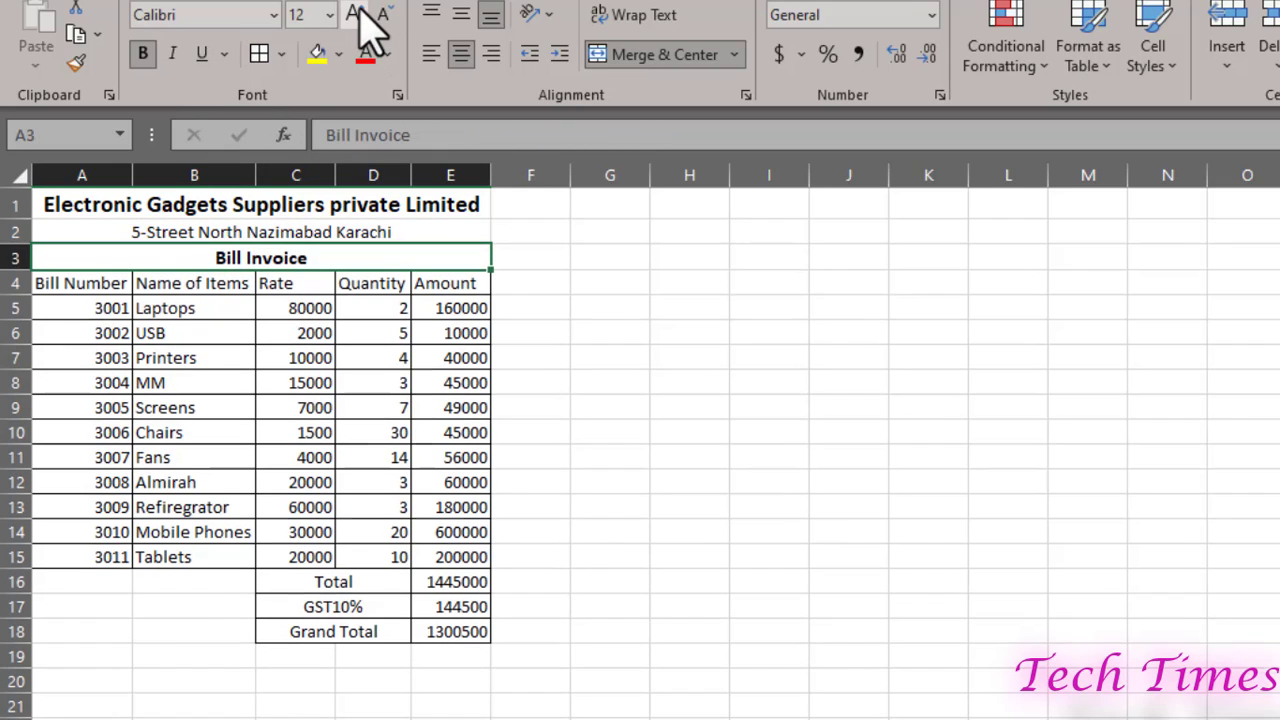
pyautogui.click(356, 13)
pyautogui.click(689, 312)
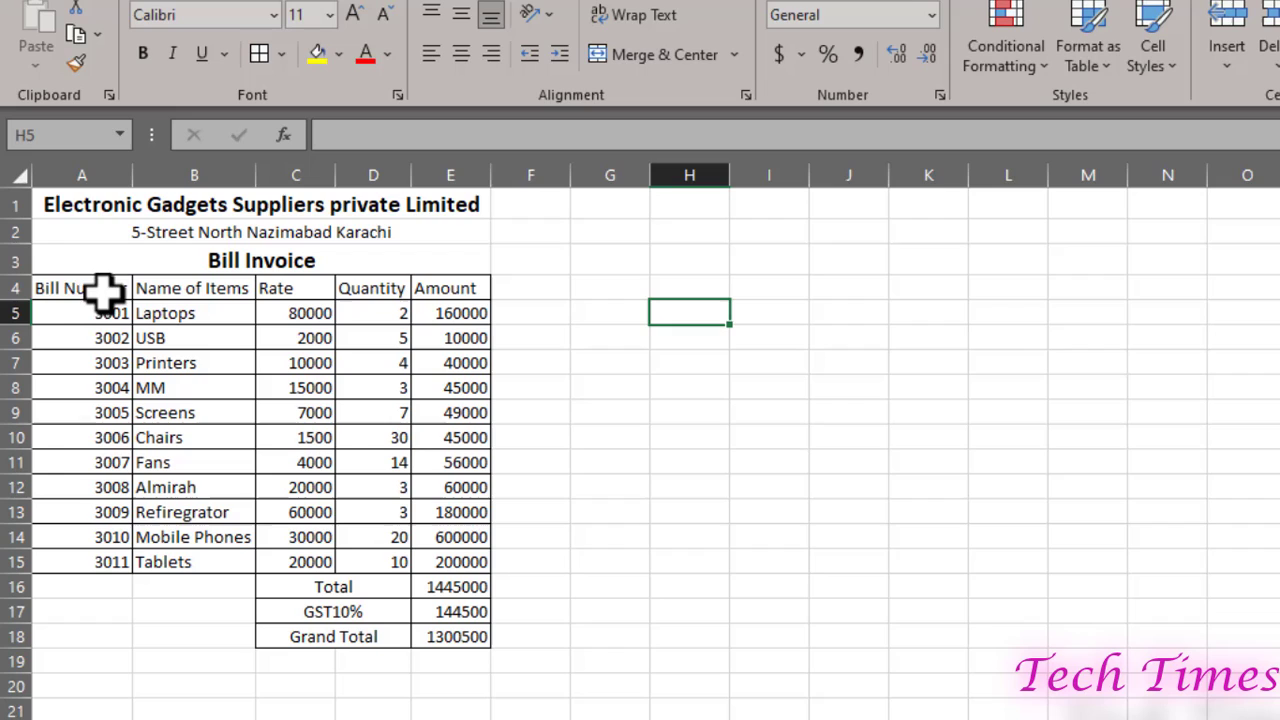
# - Format the table header row A4:E4 as bold with font size 12
pyautogui.moveTo(51, 287); pyautogui.dragTo(432, 288)
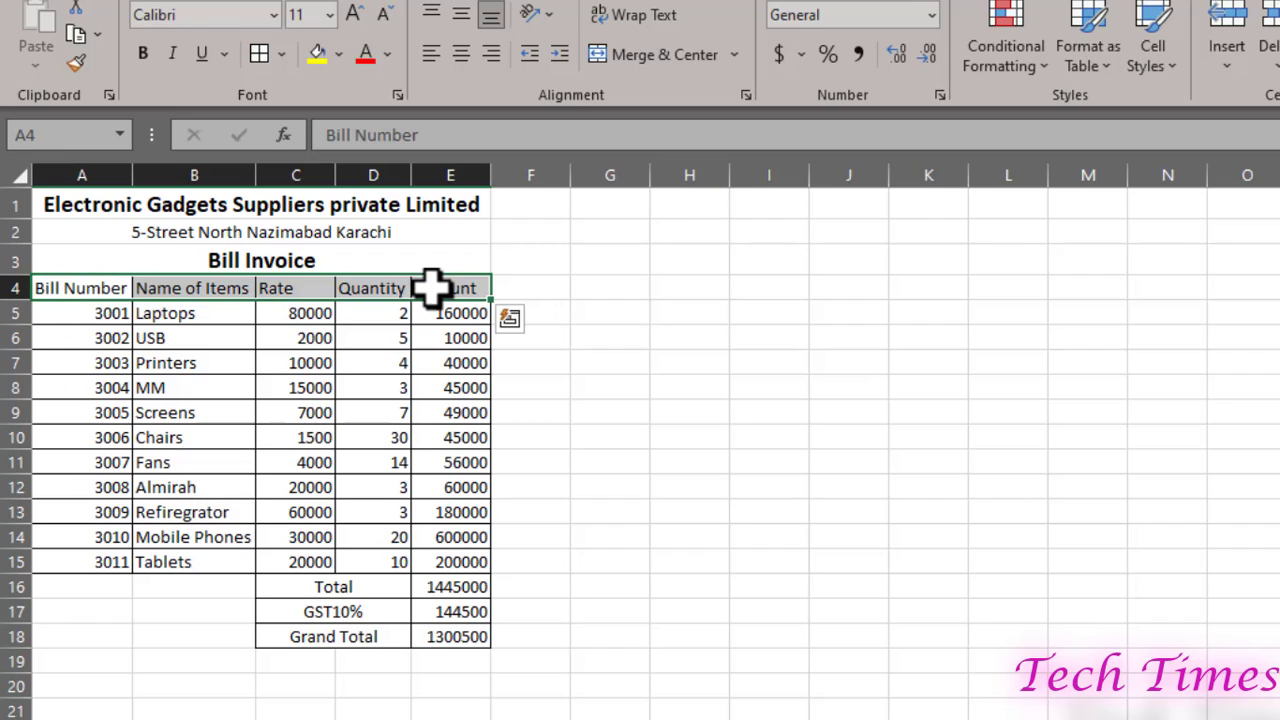
pyautogui.click(143, 54)
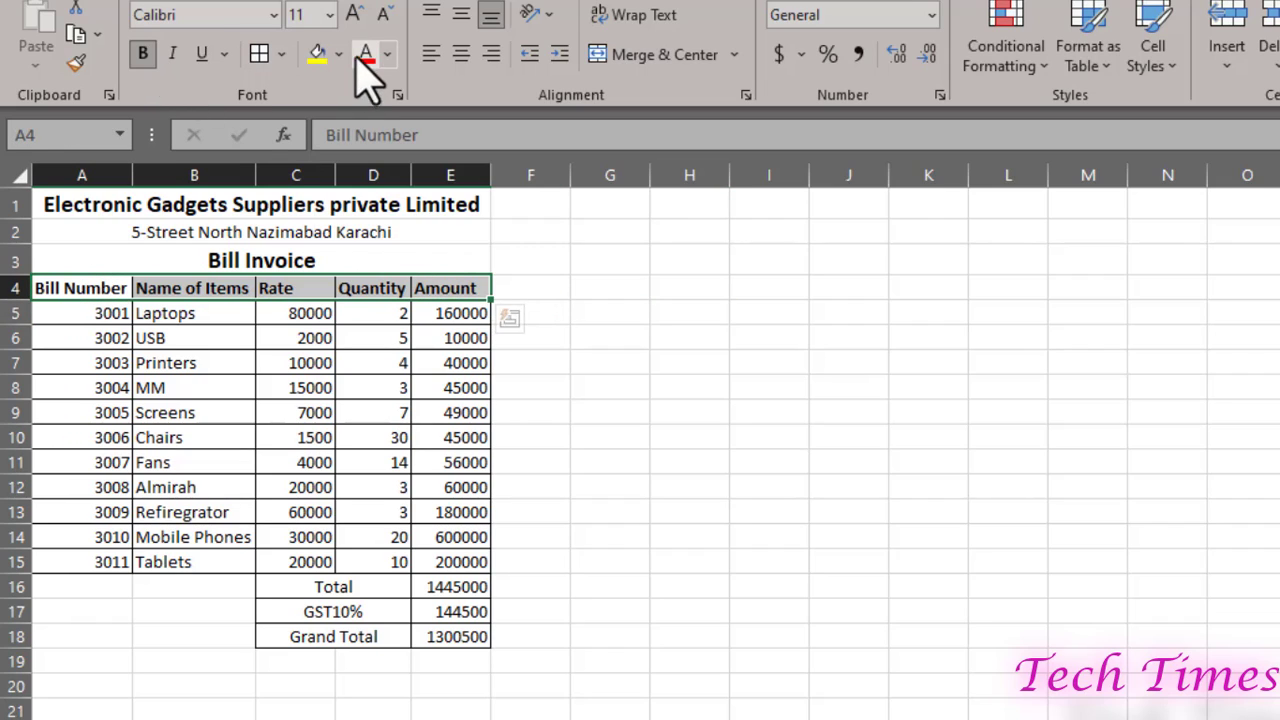
pyautogui.click(355, 13)
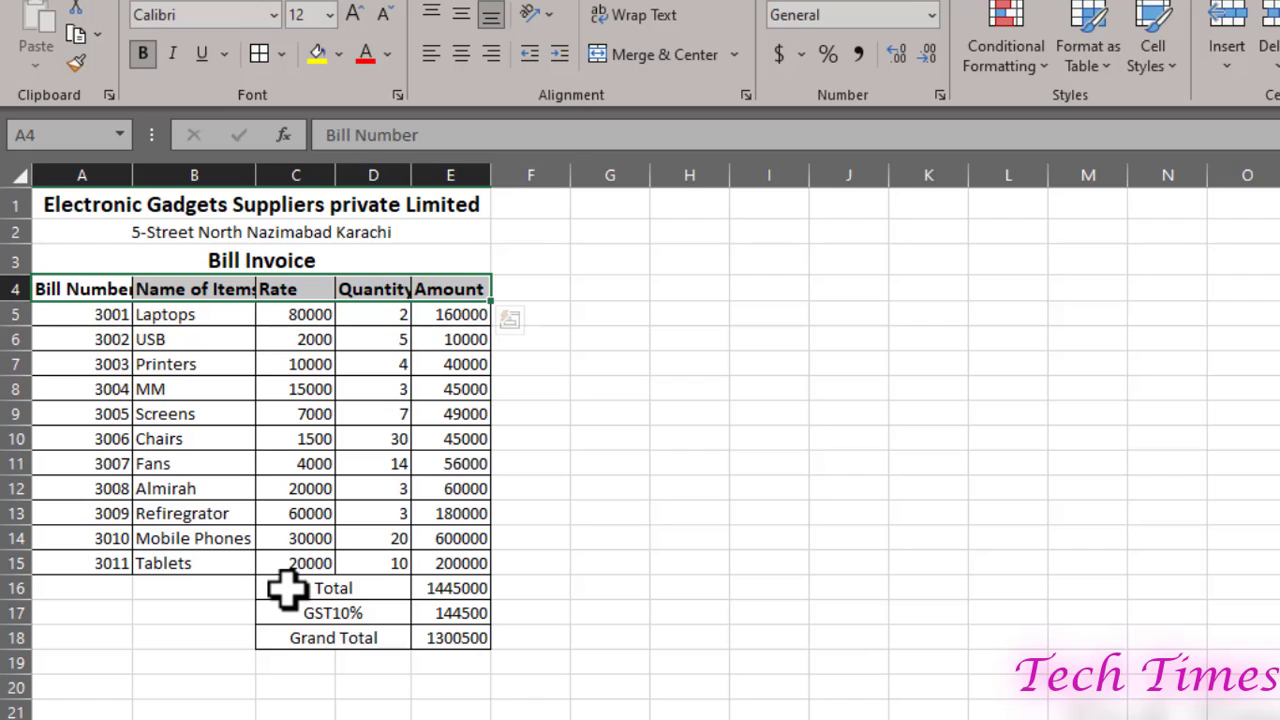
# - Bold the Total, GST10% and Grand Total labels in C16:D18, and autofit columns B and D to their headers
pyautogui.moveTo(287, 590); pyautogui.dragTo(330, 645)
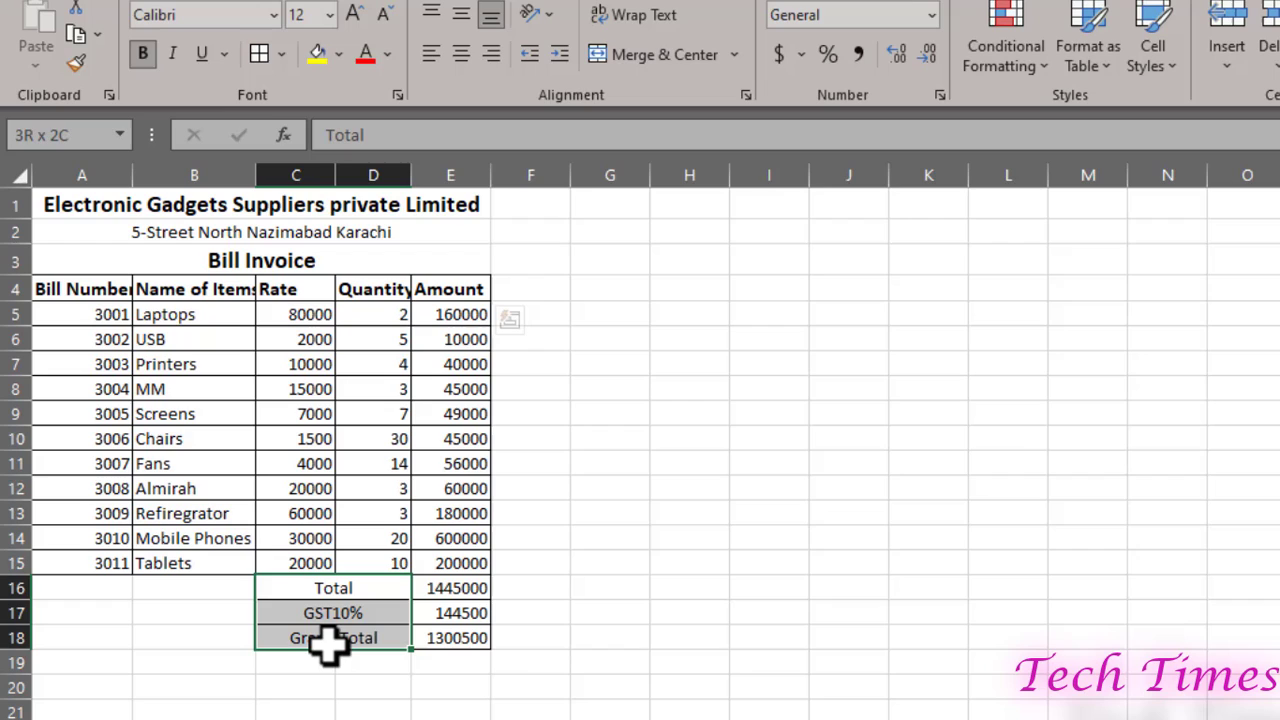
pyautogui.click(143, 54)
pyautogui.click(768, 363)
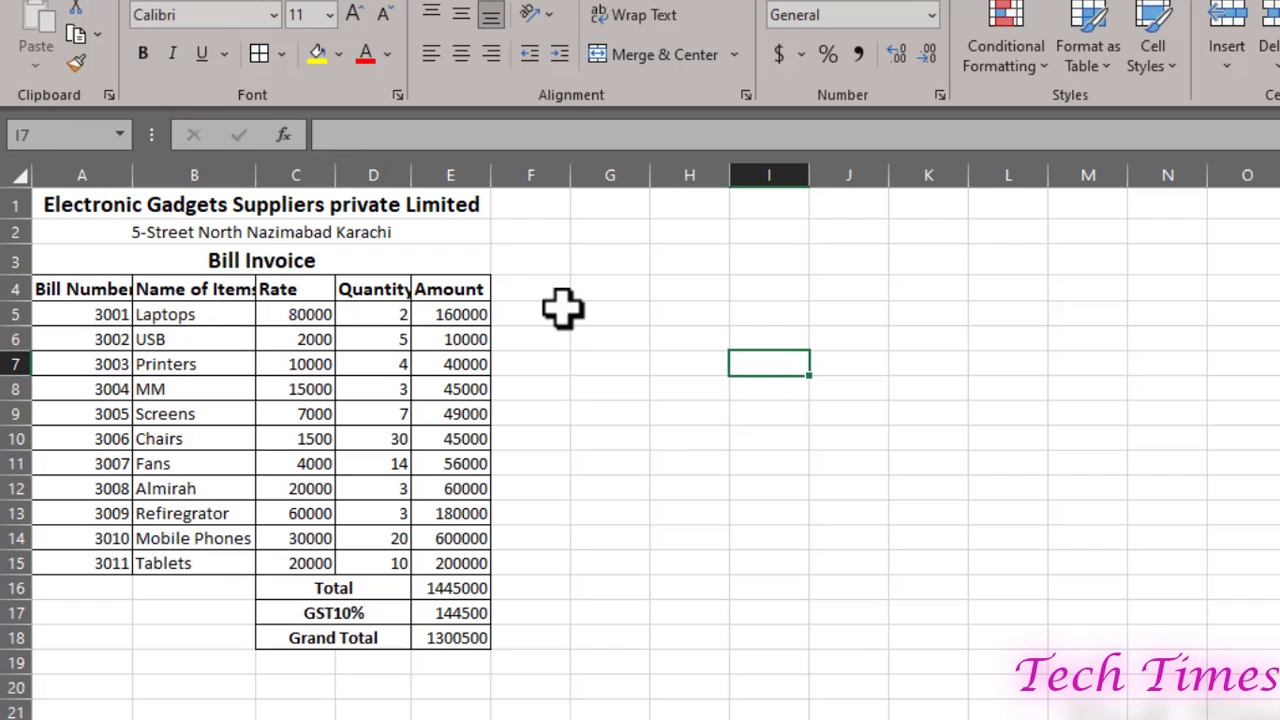
pyautogui.doubleClick(256, 178)
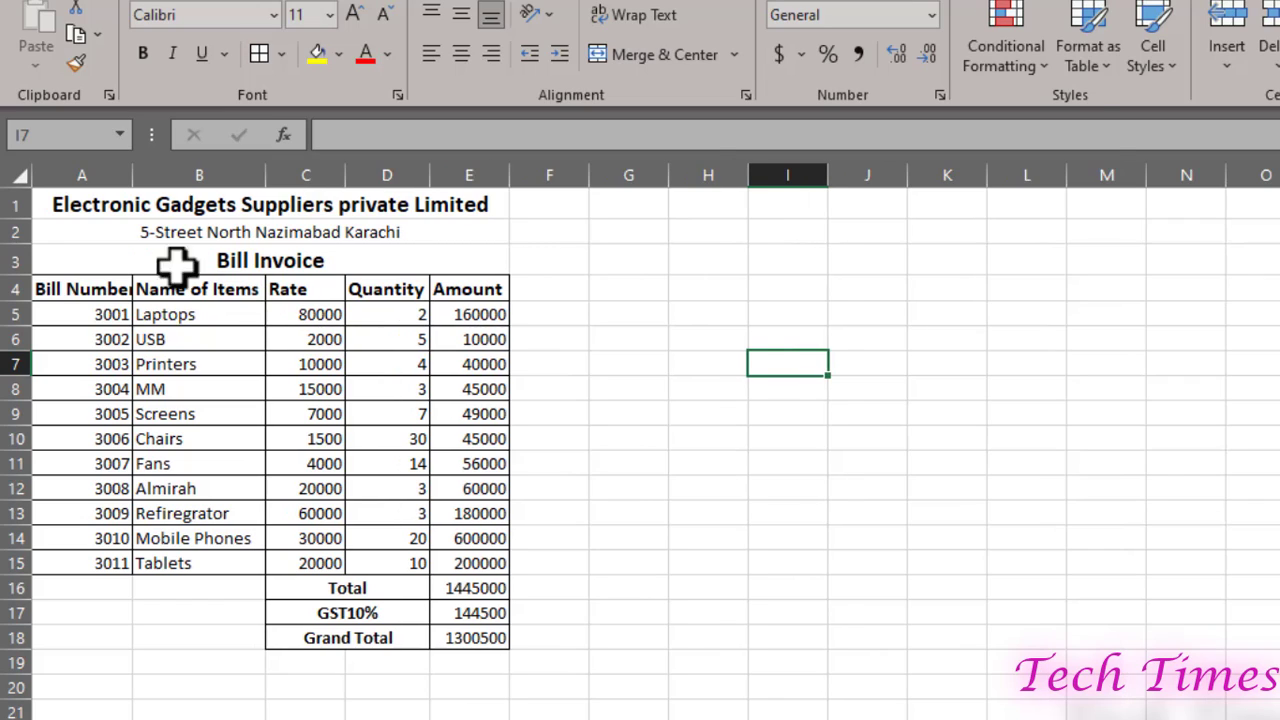
# - Fill the company name heading in row 1 with a light gold background color
pyautogui.click(80, 205)
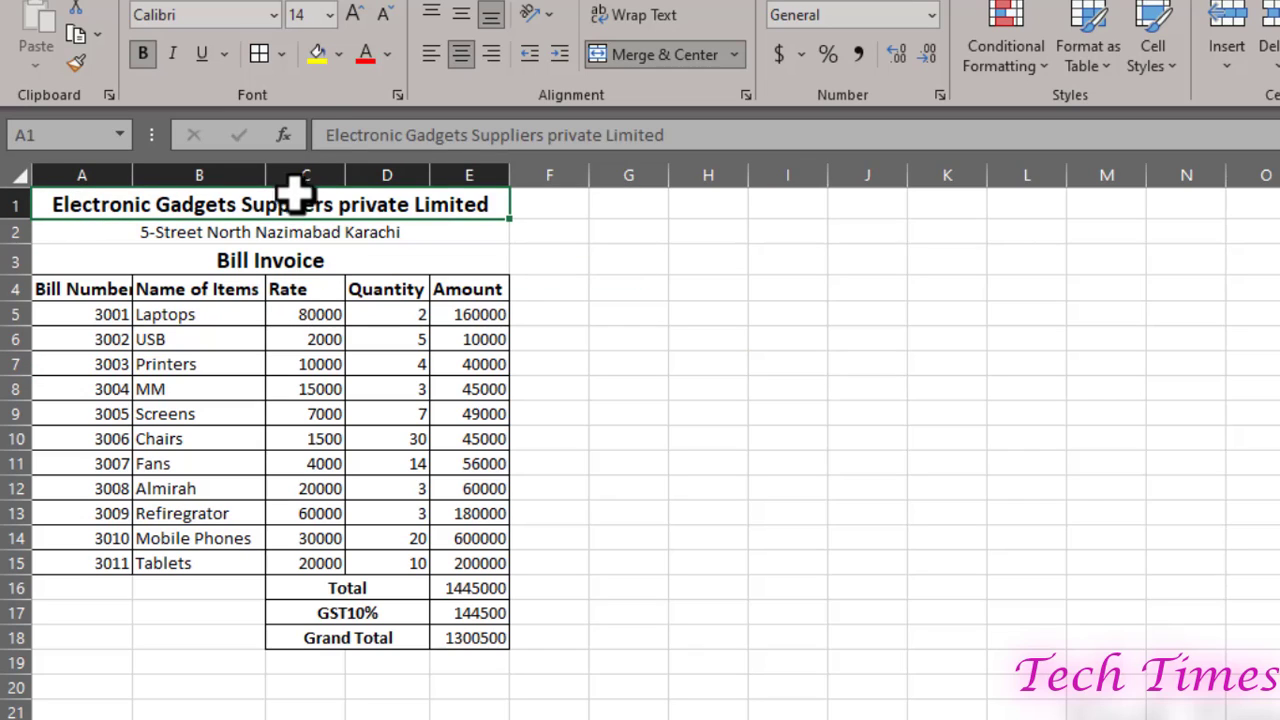
pyautogui.click(338, 54)
pyautogui.click(465, 190)
pyautogui.click(708, 339)
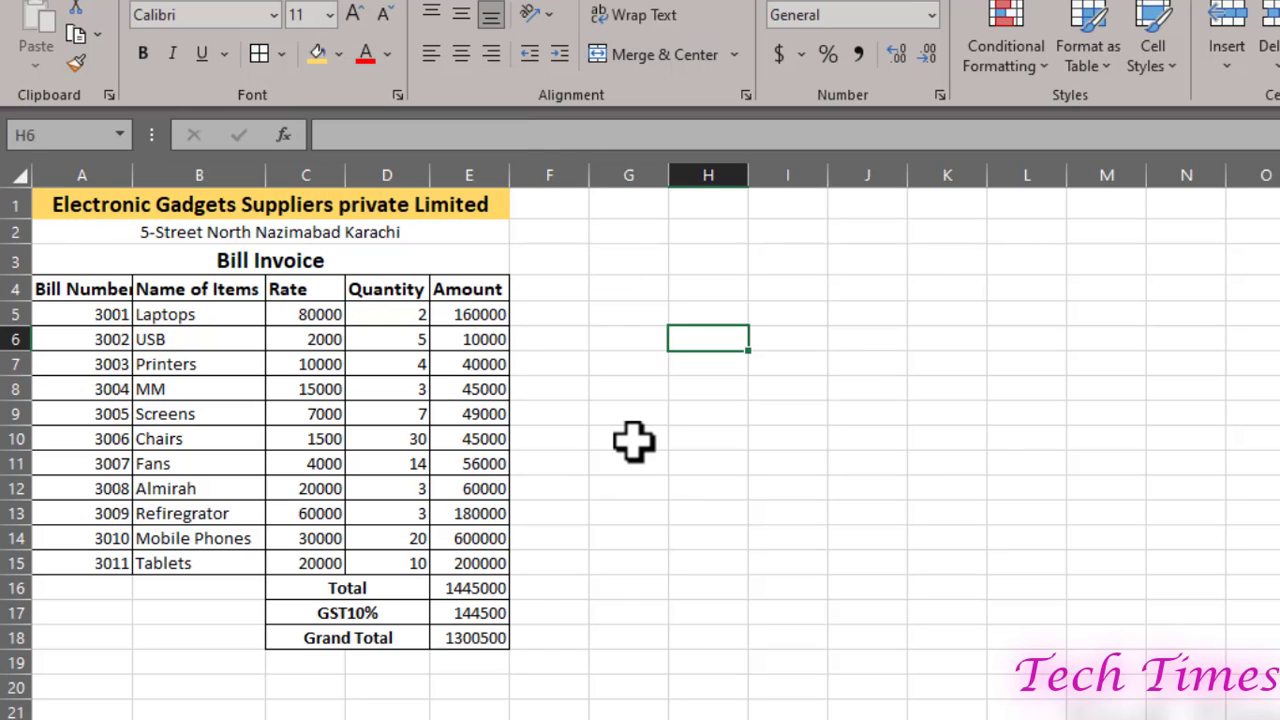